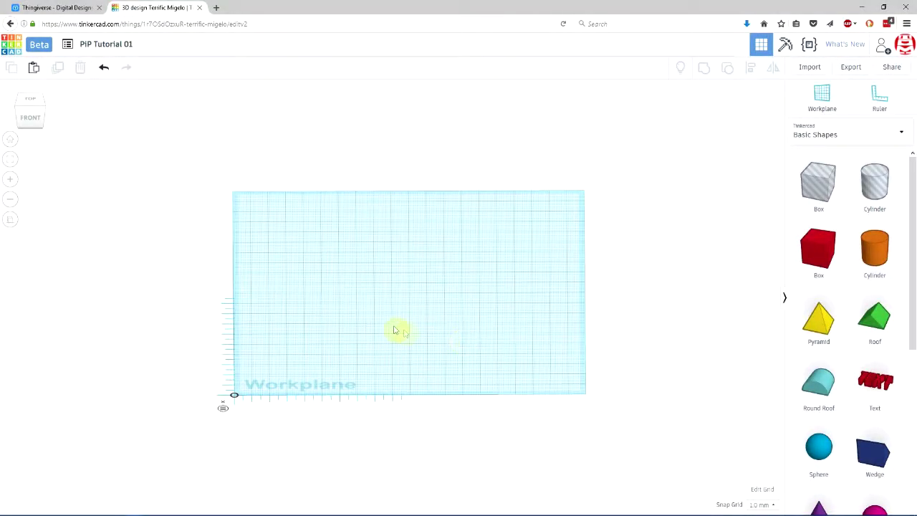
Switch the empty workplane view to orthographic projection and square it onto the workplane
mouse_move(394, 330)
right_mouse_down()
mouse_move(394, 430)
mouse_move(401, 308)
mouse_move(370, 303)
mouse_move(360, 365)
mouse_move(436, 330)
mouse_move(437, 339)
mouse_move(448, 313)
mouse_move(406, 327)
right_mouse_up()
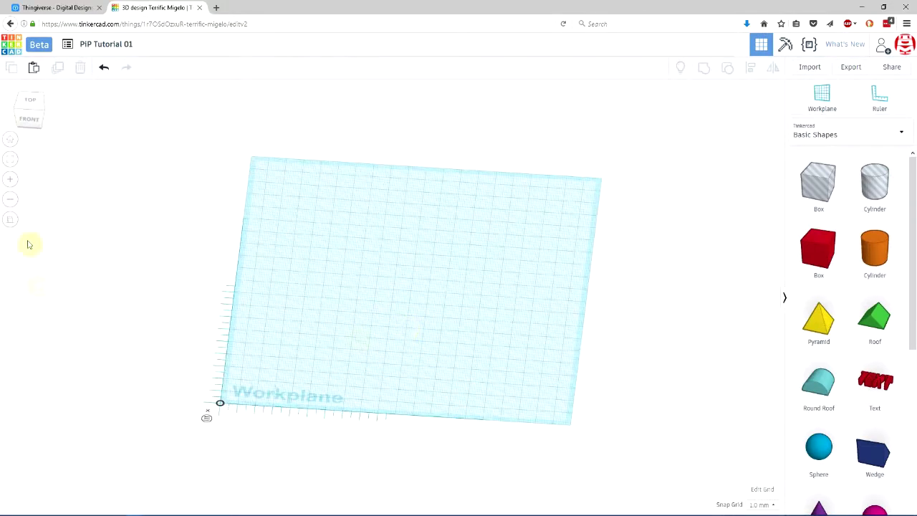
left_click(8, 223)
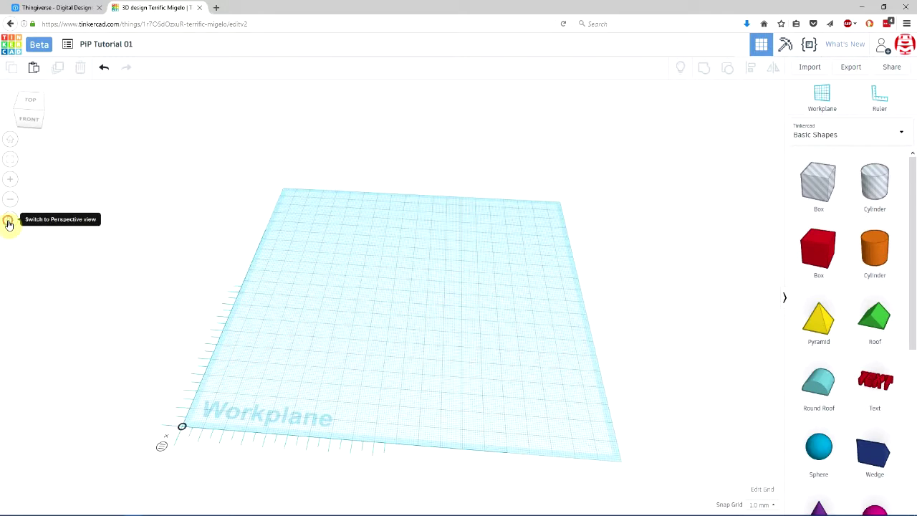
mouse_move(379, 301)
right_mouse_down()
mouse_move(425, 315)
mouse_move(414, 290)
mouse_move(399, 288)
right_mouse_up()
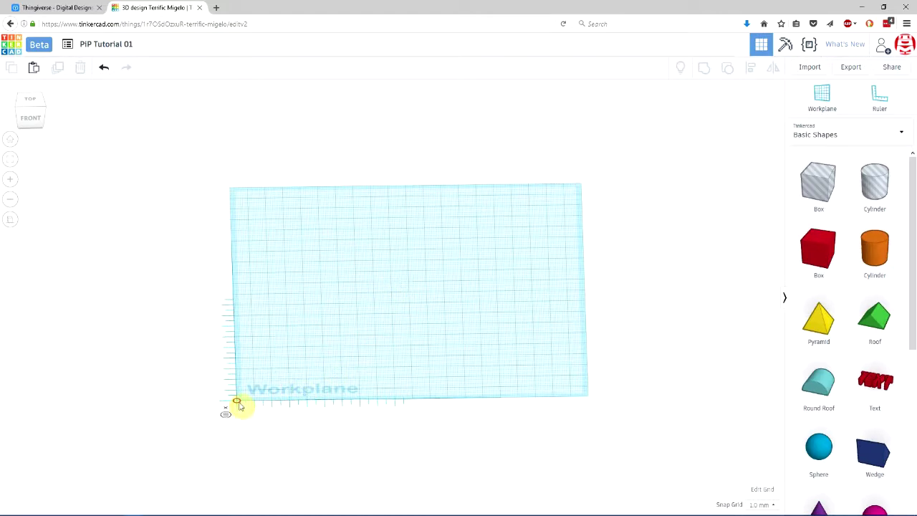
scroll(484, 330, "up", 2)
scroll(480, 315, "up", 2)
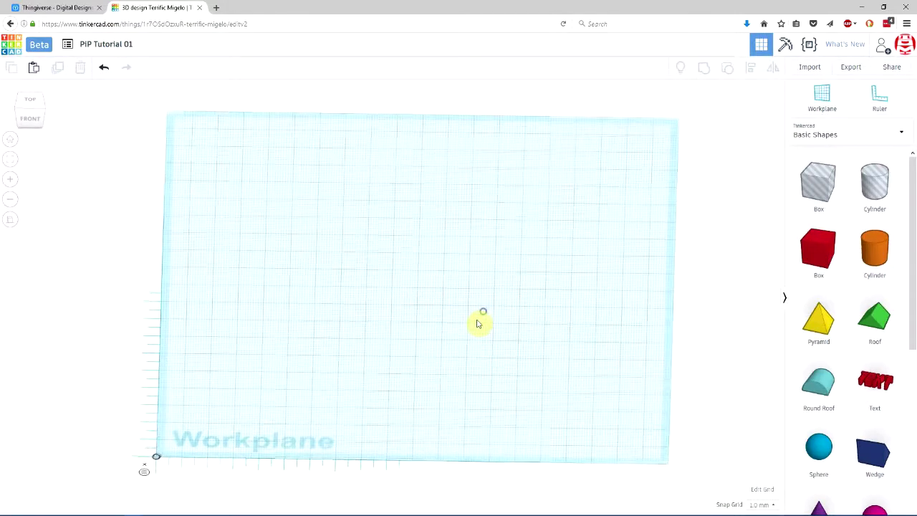
right_click_drag(477, 323, 480, 326)
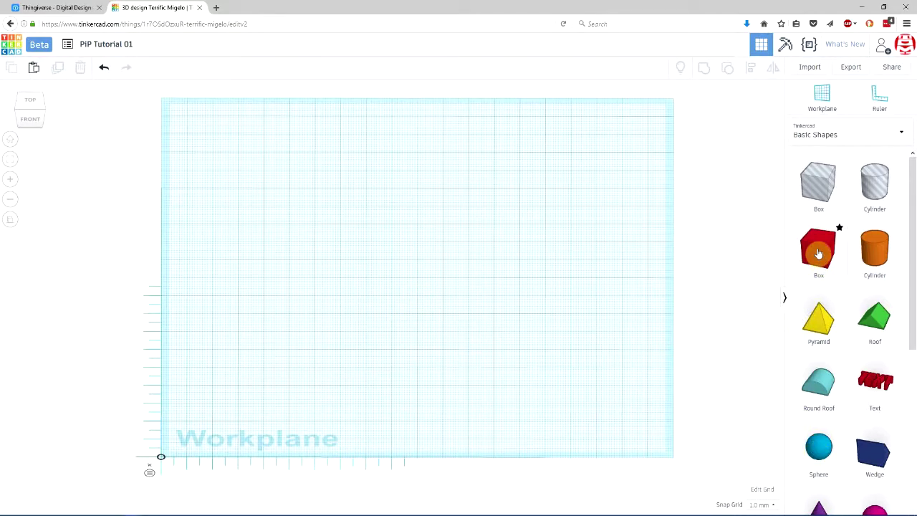
Place a red box and stretch it to 68 mm long, 20 × 20 mm in section
mouse_move(818, 254)
left_mouse_down()
mouse_move(245, 260)
mouse_move(266, 272)
mouse_move(269, 257)
mouse_move(419, 251)
left_mouse_up()
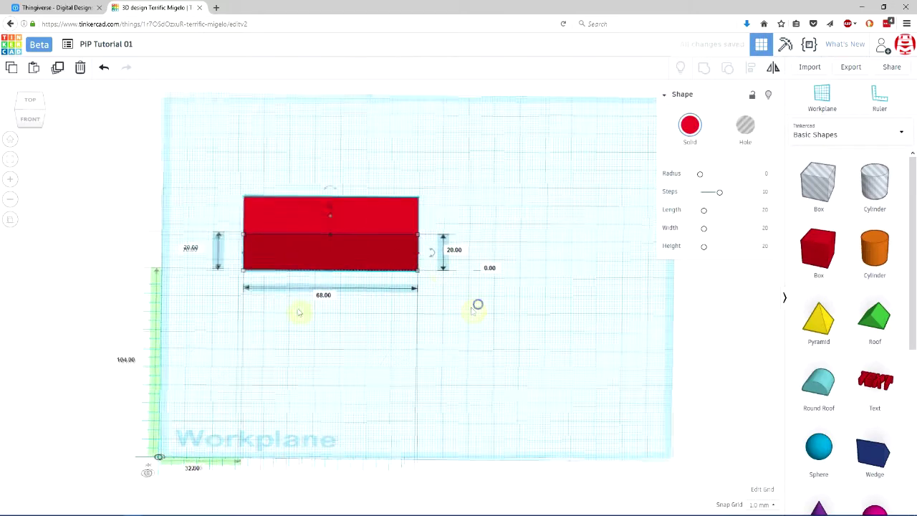
mouse_move(477, 303)
right_mouse_down()
mouse_move(176, 307)
mouse_move(268, 300)
right_mouse_up()
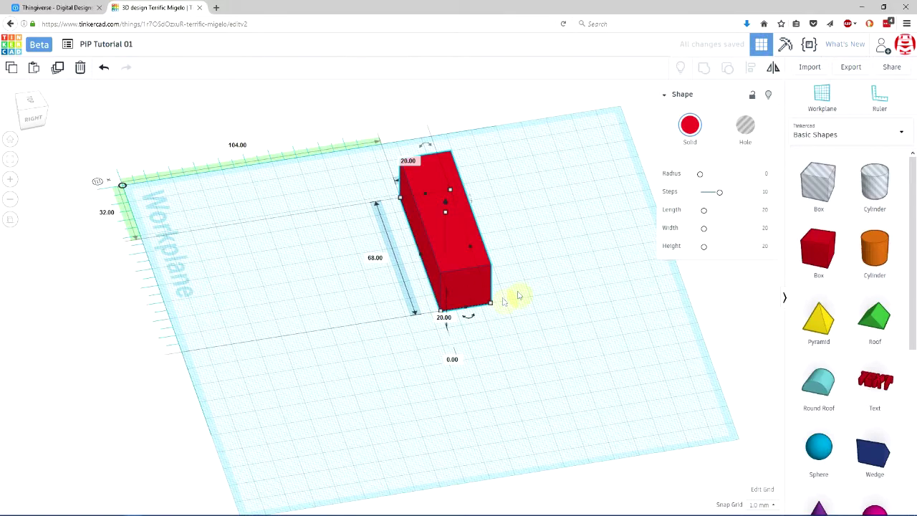
middle_click_drag(518, 295, 318, 368)
scroll(244, 375, "up", 2)
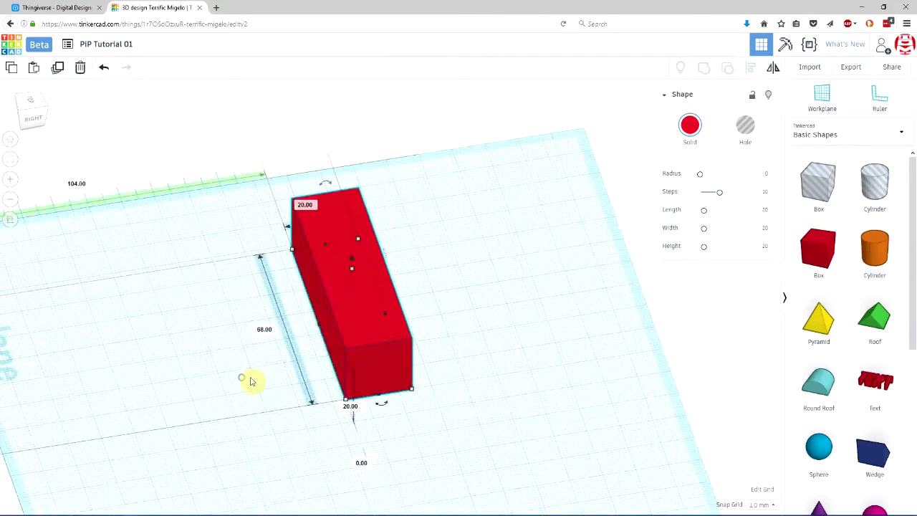
right_click_drag(249, 380, 403, 364)
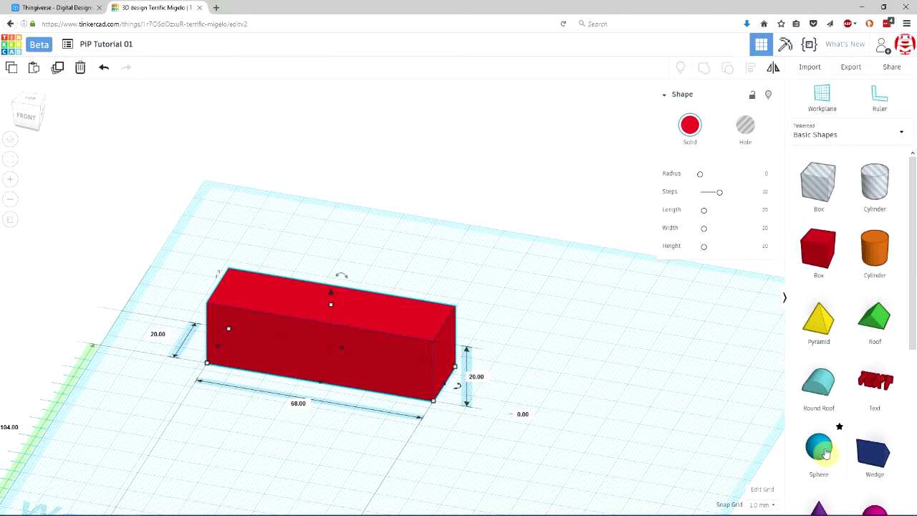
Add a 20 mm blue sphere beside the red box
scroll(743, 405, "down", 3)
left_click_drag(818, 448, 391, 374)
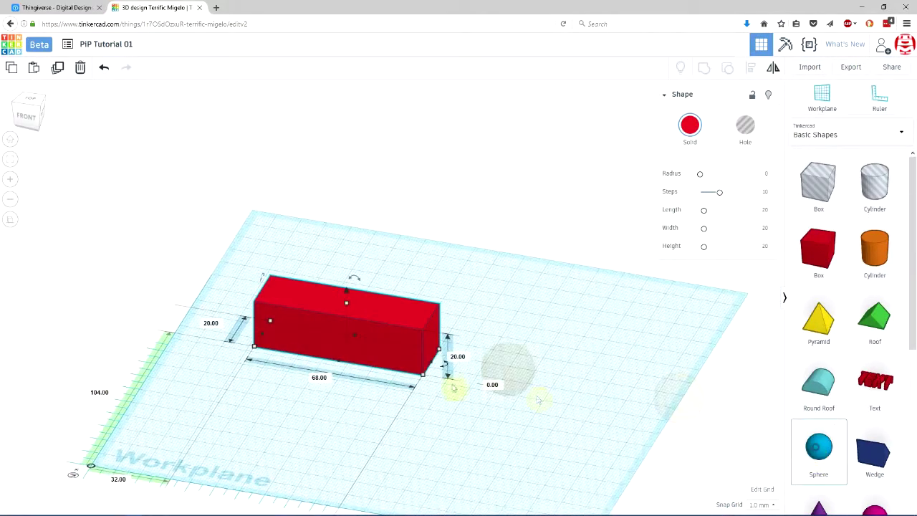
scroll(323, 415, "up", 2)
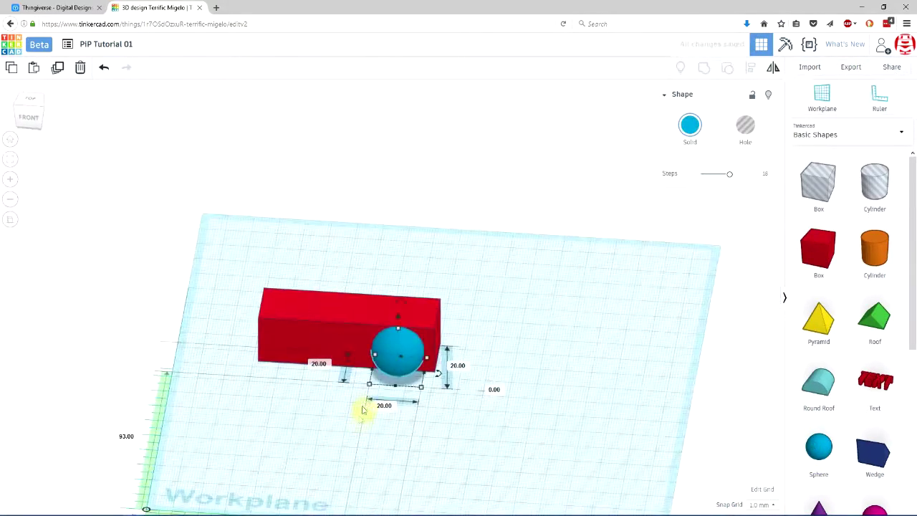
scroll(360, 409, "up", 2)
scroll(365, 404, "up", 2)
scroll(454, 327, "up", 2)
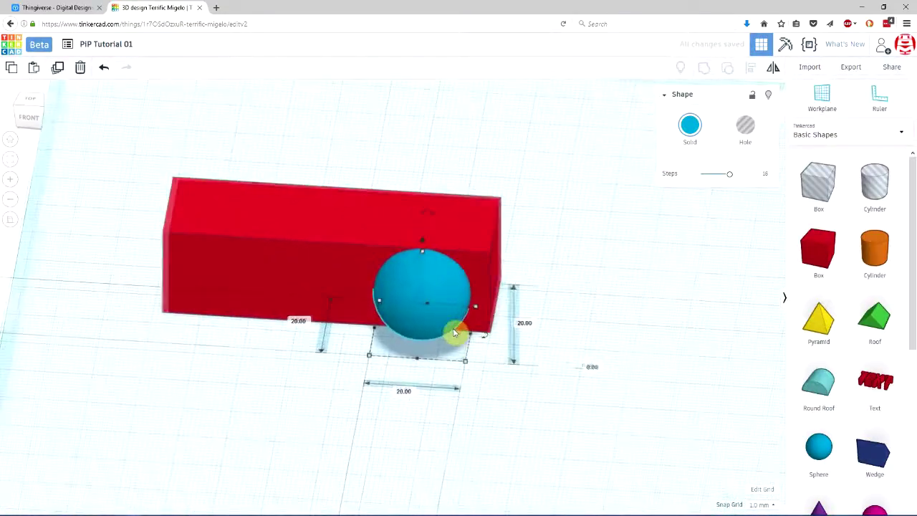
scroll(411, 318, "up", 2)
Set the working plane on the red box's front face
left_click(409, 327)
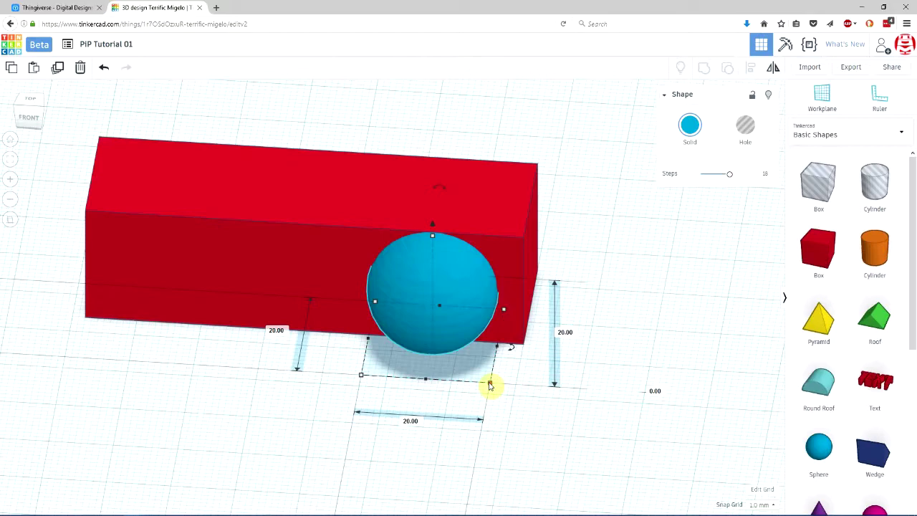
key("w")
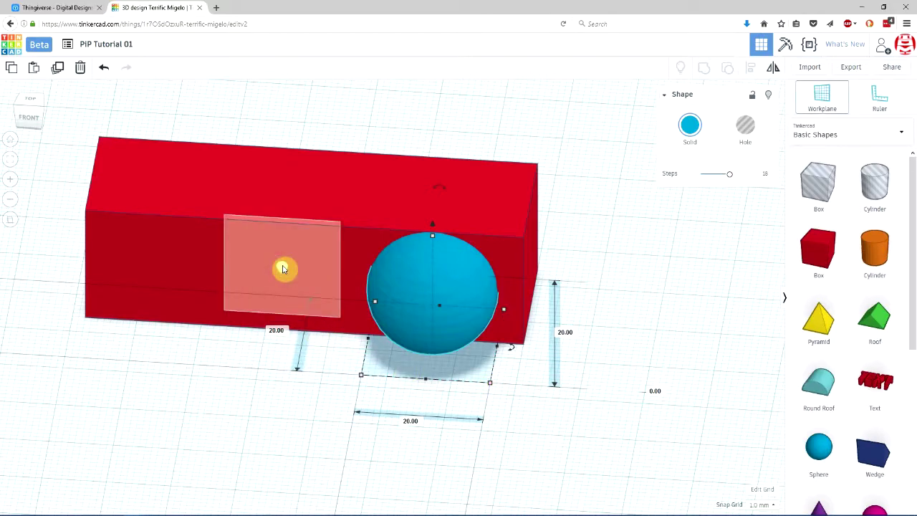
left_click(283, 268)
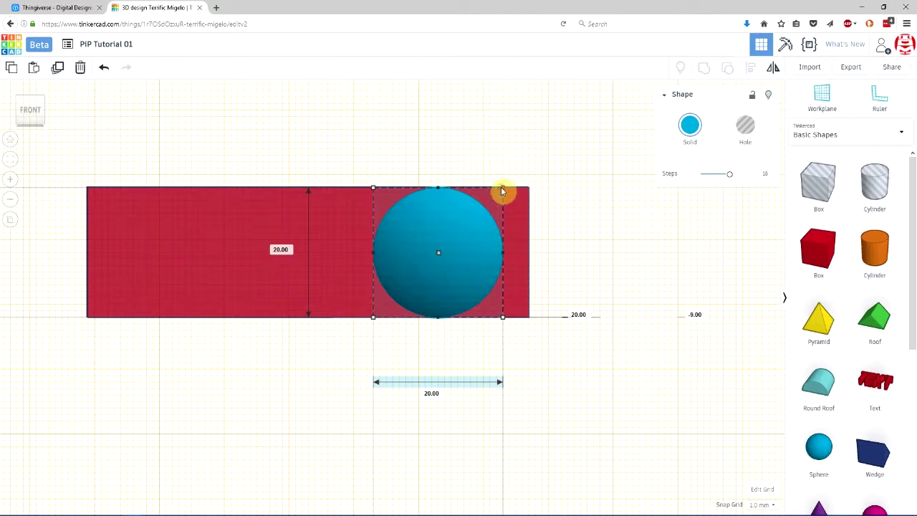
Scale the blue sphere evenly about its centre down to 16 mm, then view from the top
left_click_drag(501, 192, 492, 203, "alt")
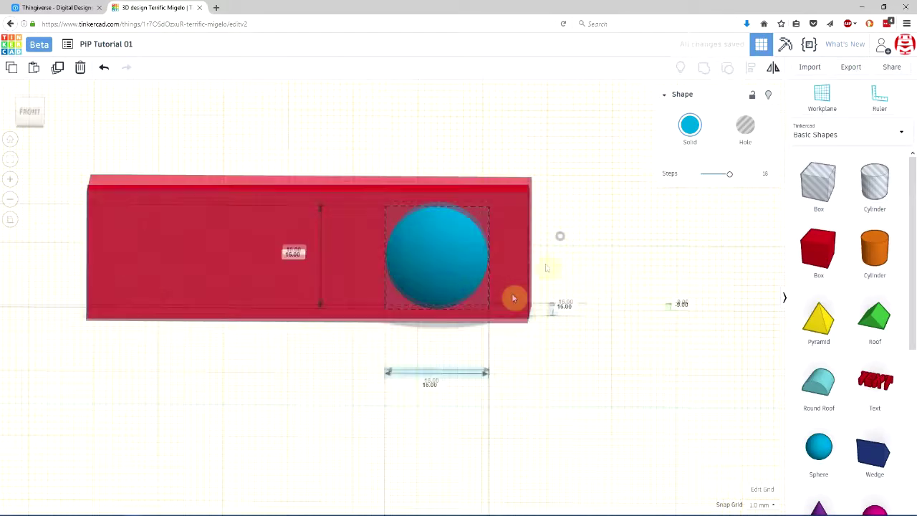
mouse_move(511, 299)
right_mouse_down()
mouse_move(536, 409)
mouse_move(537, 333)
right_mouse_up()
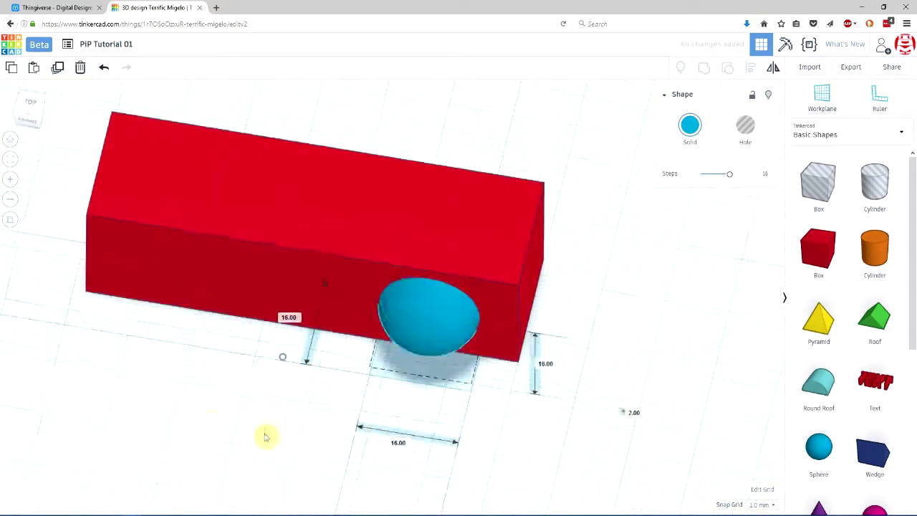
right_click_drag(280, 422, 262, 436)
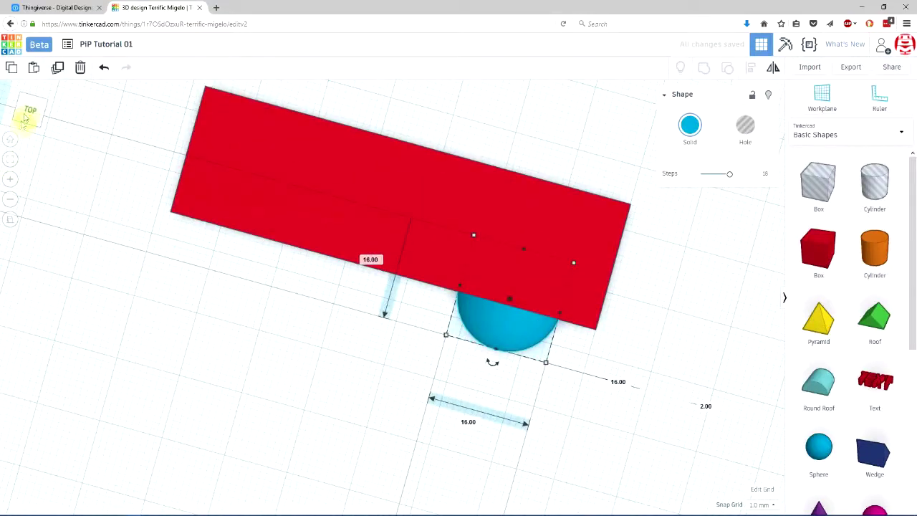
left_click(27, 111)
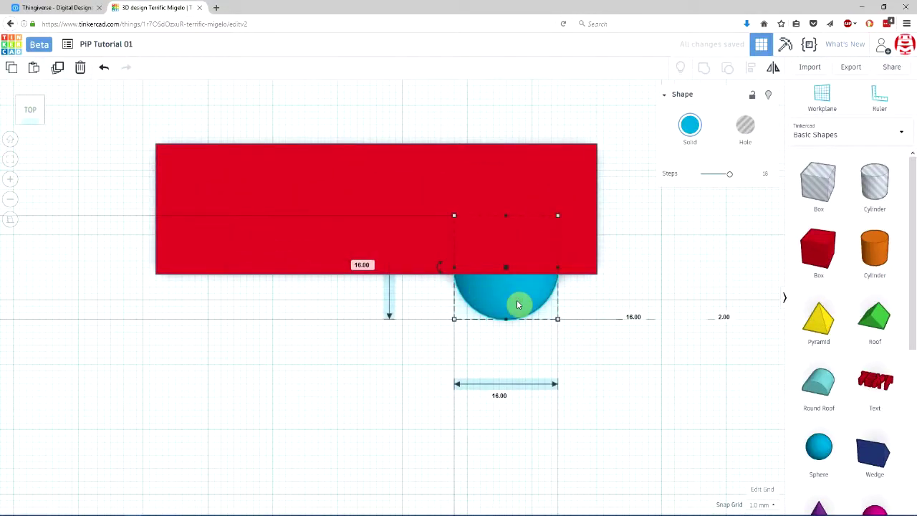
Nudge the sphere 1 mm further out past the red box's long edge
key("Down")
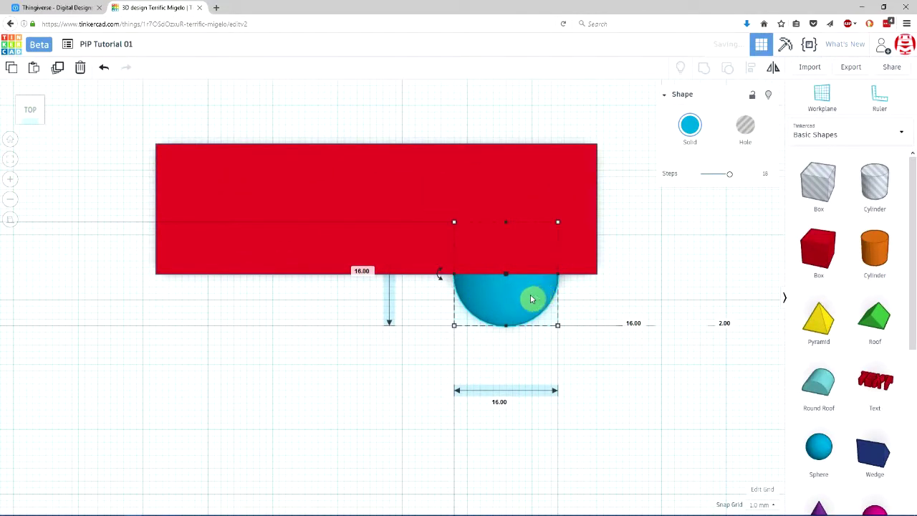
scroll(399, 351, "up", 3)
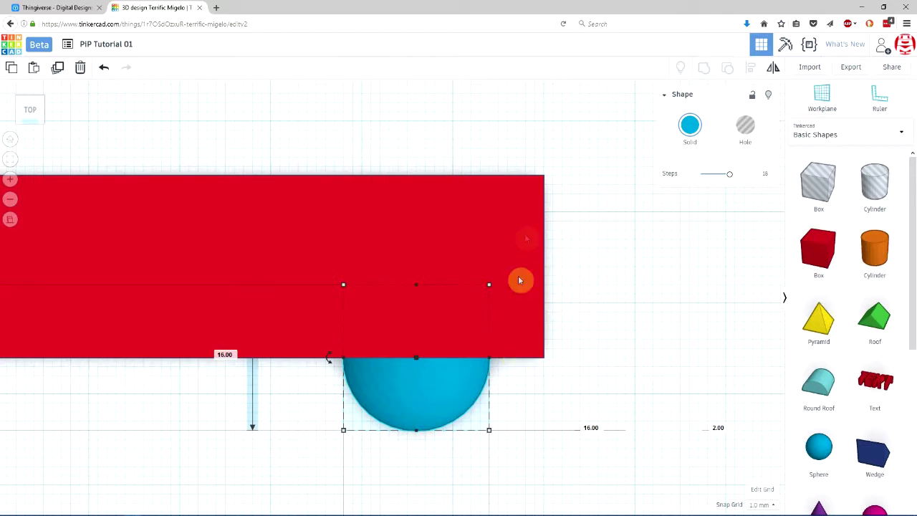
scroll(405, 279, "down", 2)
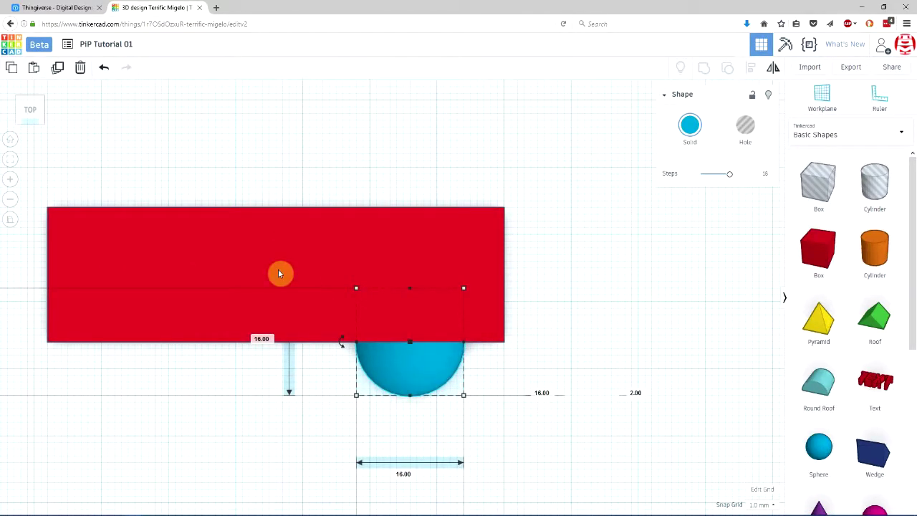
scroll(279, 274, "down", 1)
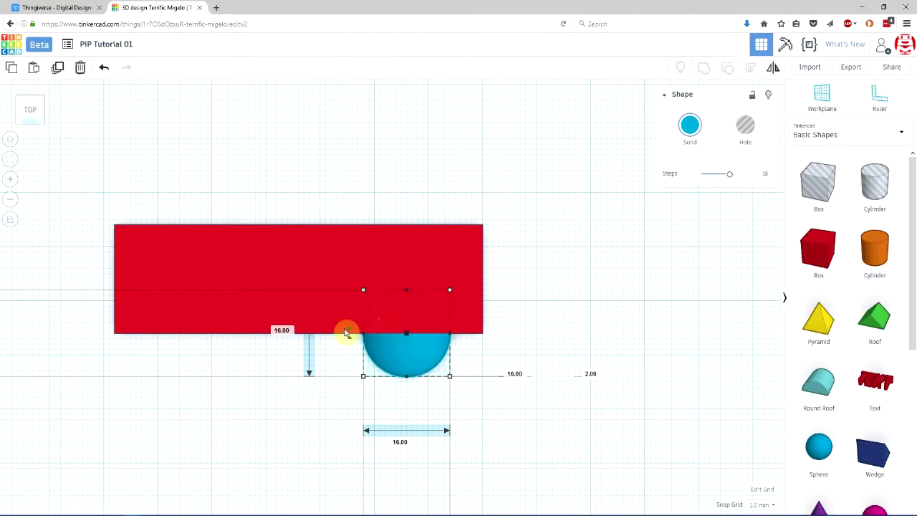
Inspect the half-protruding sphere in 3D, then shift it to the box's opposite long edge
mouse_move(346, 328)
right_mouse_down()
mouse_move(257, 415)
mouse_move(242, 385)
right_mouse_up()
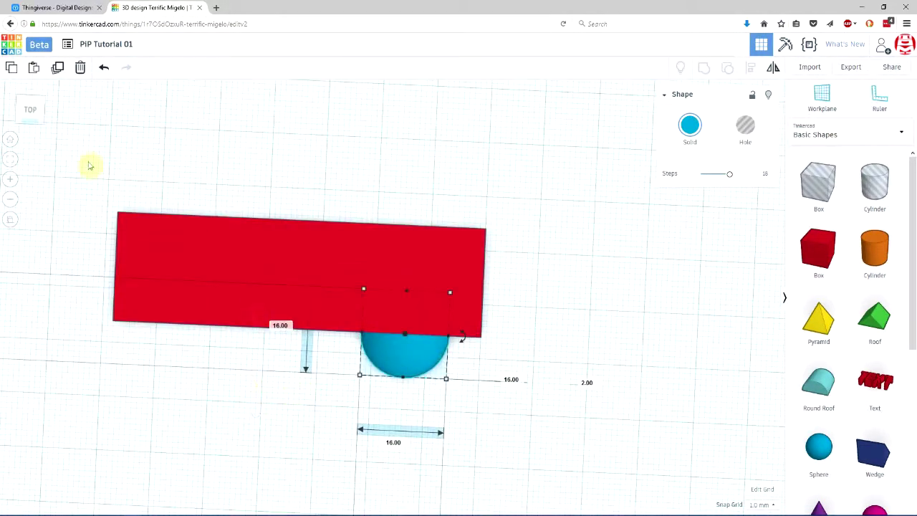
right_click_drag(166, 382, 222, 272)
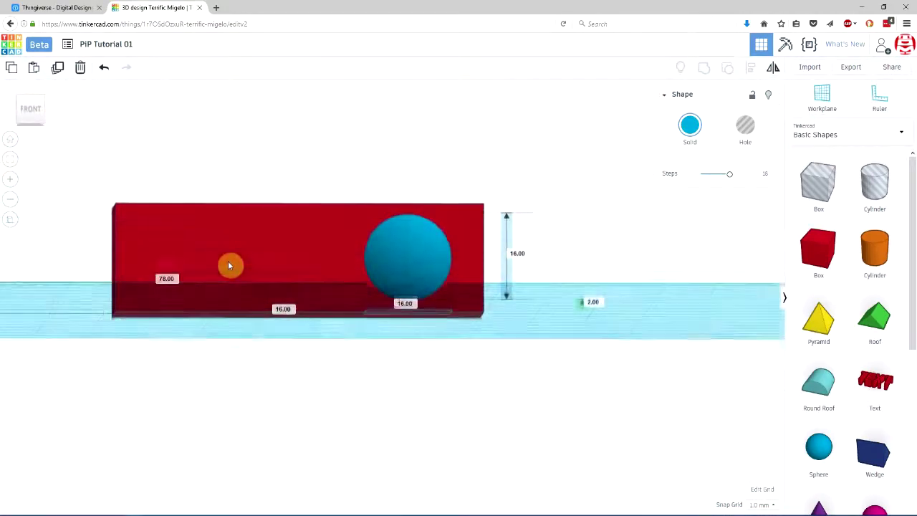
right_click_drag(225, 267, 215, 419)
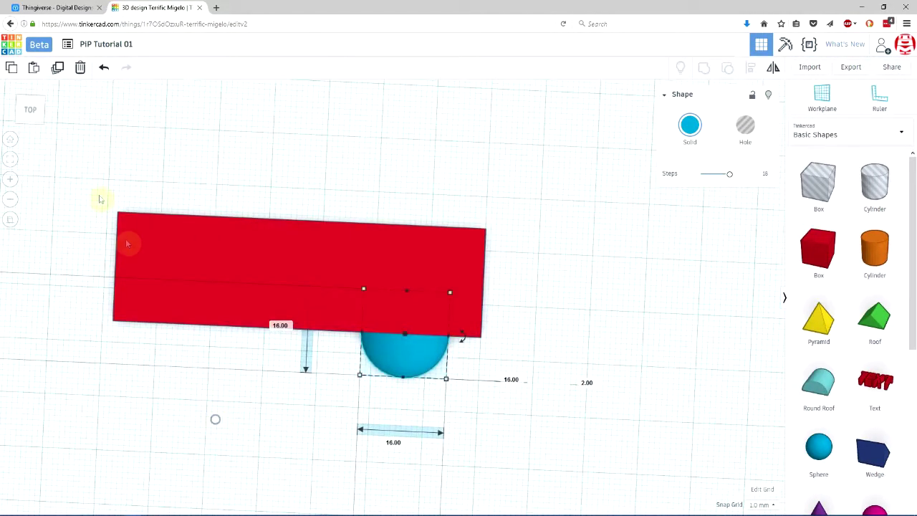
left_click(34, 113)
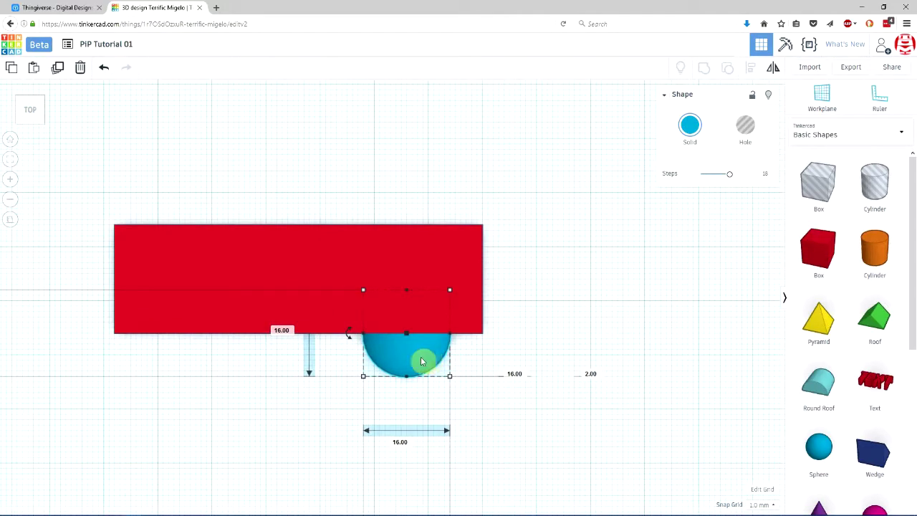
left_click_drag(421, 362, 418, 250)
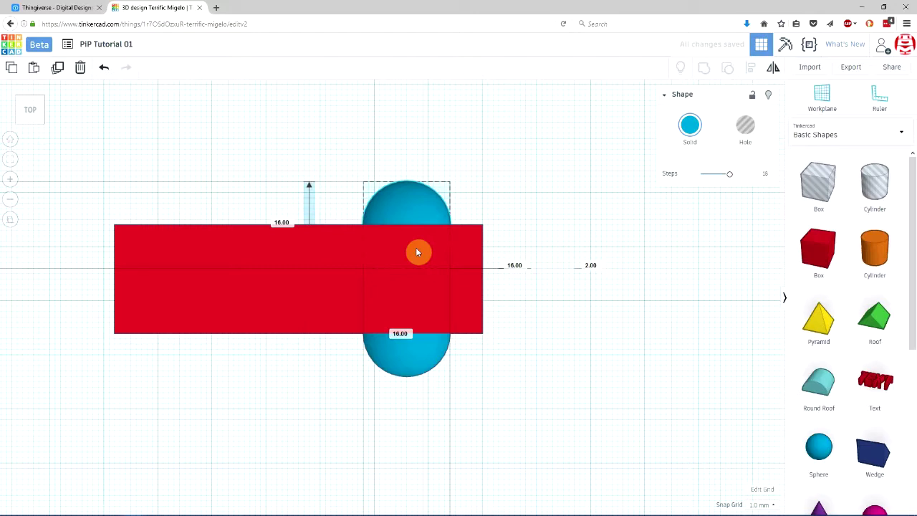
scroll(520, 239, "up", 2)
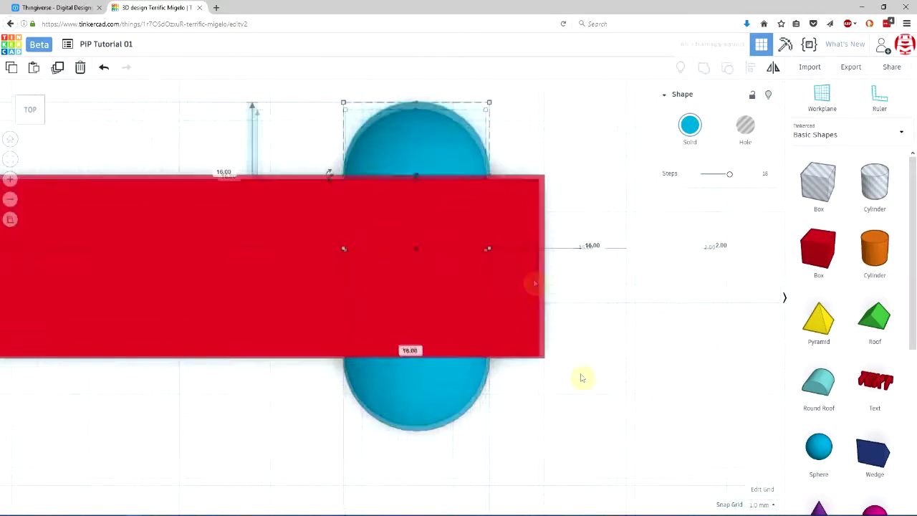
left_click(587, 376)
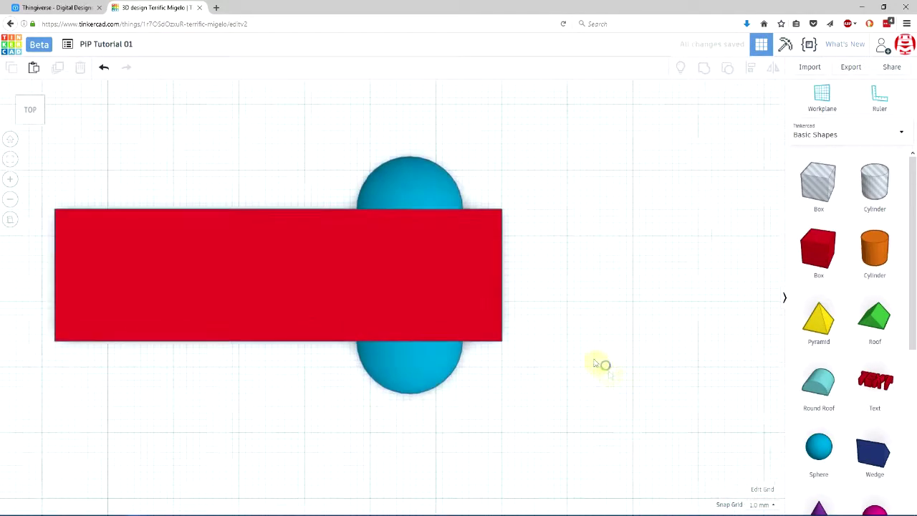
mouse_move(600, 364)
right_mouse_down()
mouse_move(338, 253)
mouse_move(492, 246)
mouse_move(610, 398)
right_mouse_up()
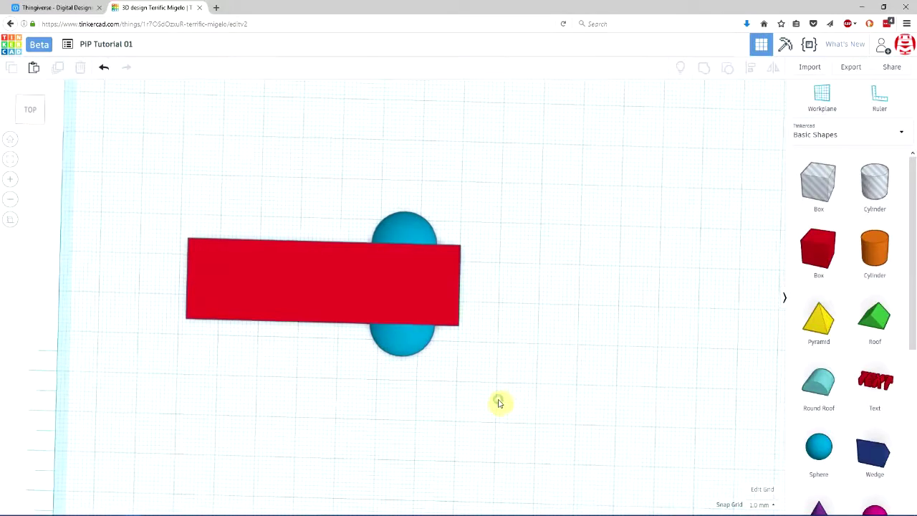
left_click(349, 309)
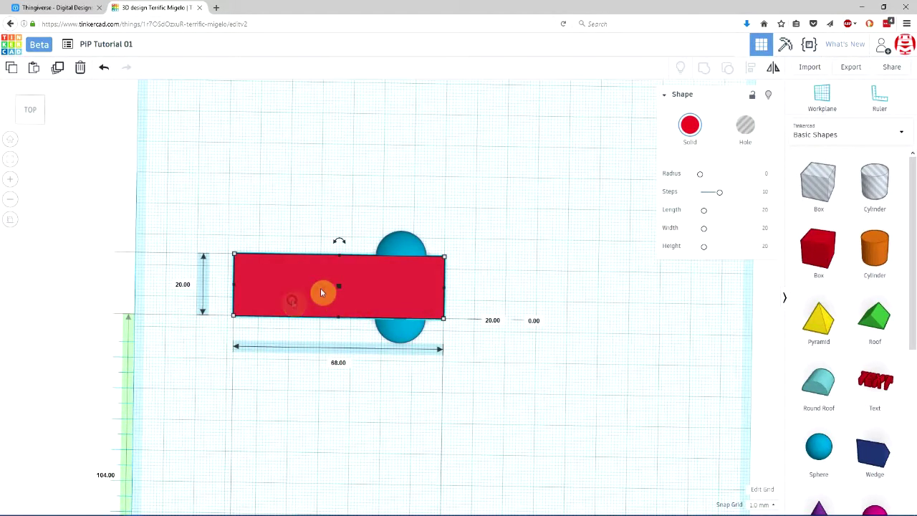
Duplicate the red box up and to the right, deleting the extra copy made below
mouse_move(320, 288)
left_mouse_down("alt")
mouse_move(422, 224)
mouse_move(427, 231)
left_mouse_up("alt")
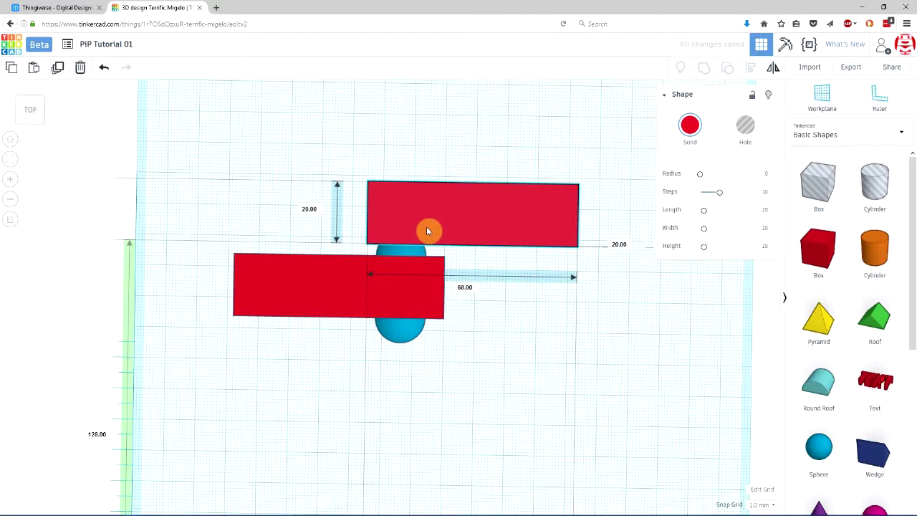
left_click_drag(479, 221, 457, 365, "alt")
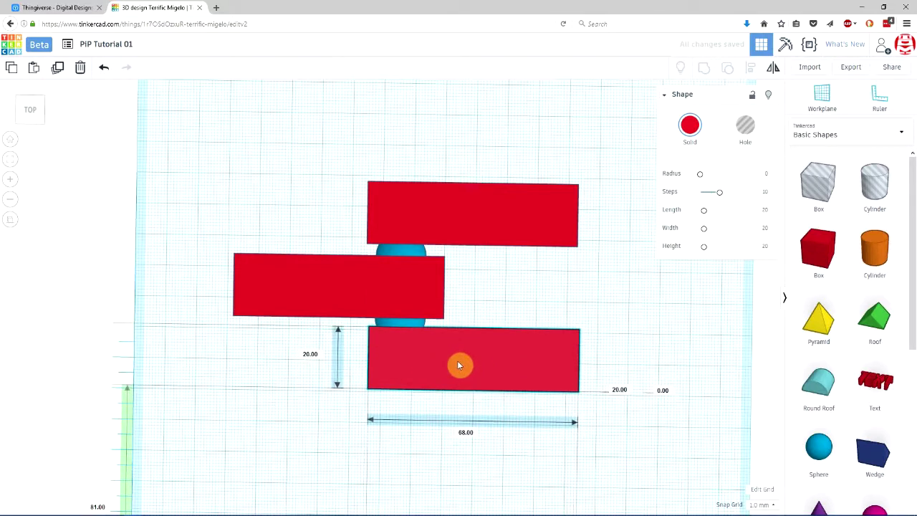
left_click_drag(457, 360, 456, 361)
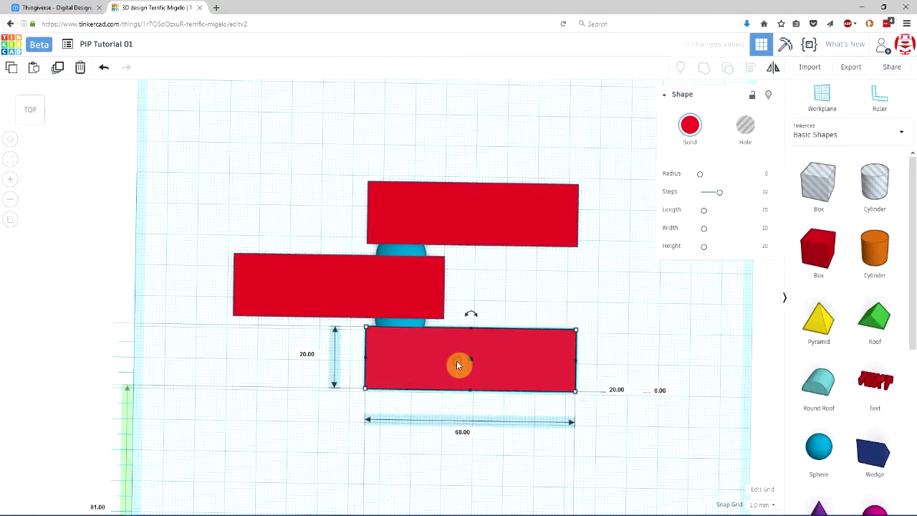
key("Delete")
left_click(497, 227)
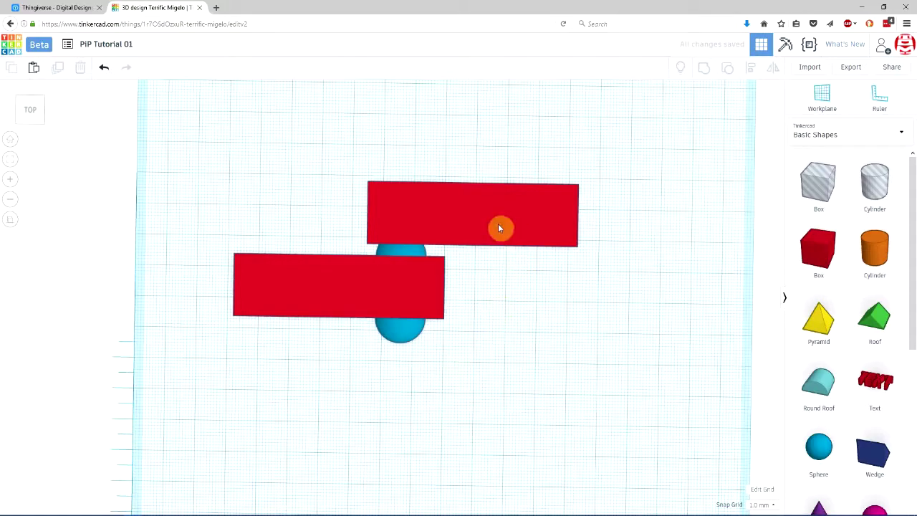
right_click_drag(503, 371, 461, 317)
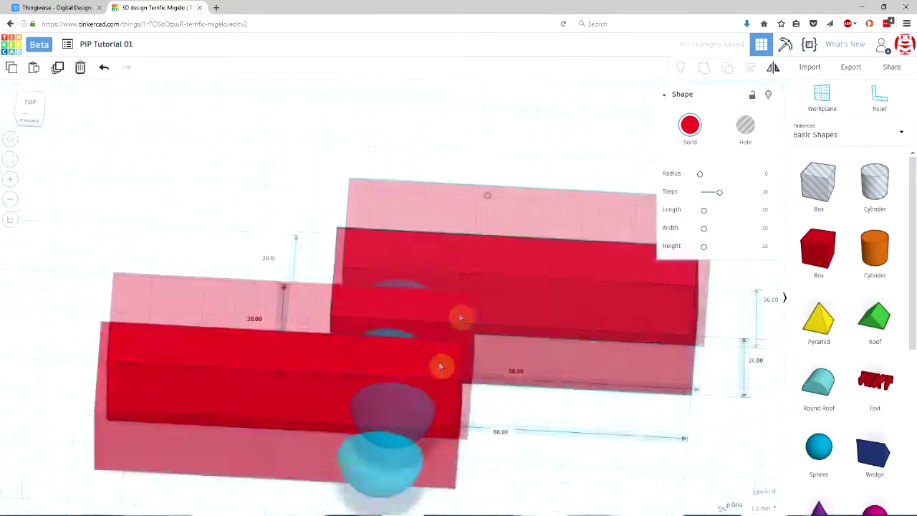
mouse_move(440, 366)
right_mouse_down()
mouse_move(346, 422)
mouse_move(241, 416)
mouse_move(244, 391)
right_mouse_up()
Colour the copied box green
left_click(689, 125)
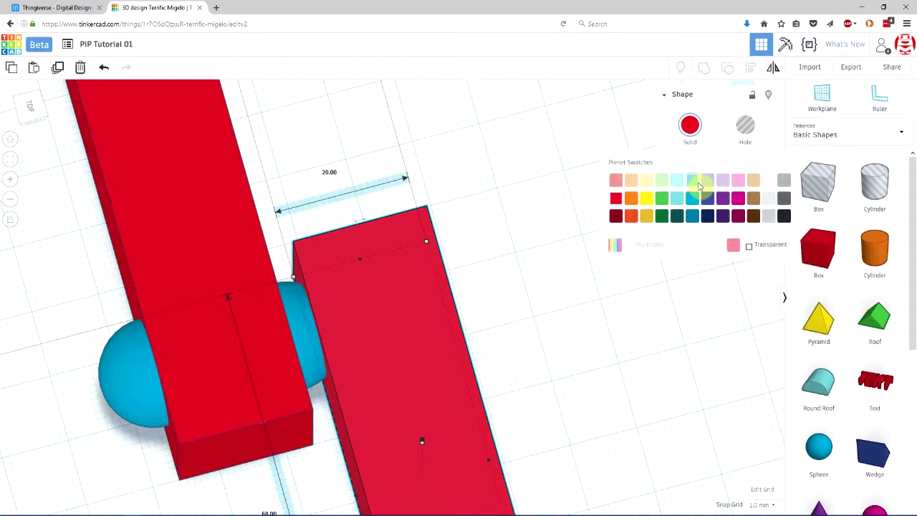
left_click(661, 197)
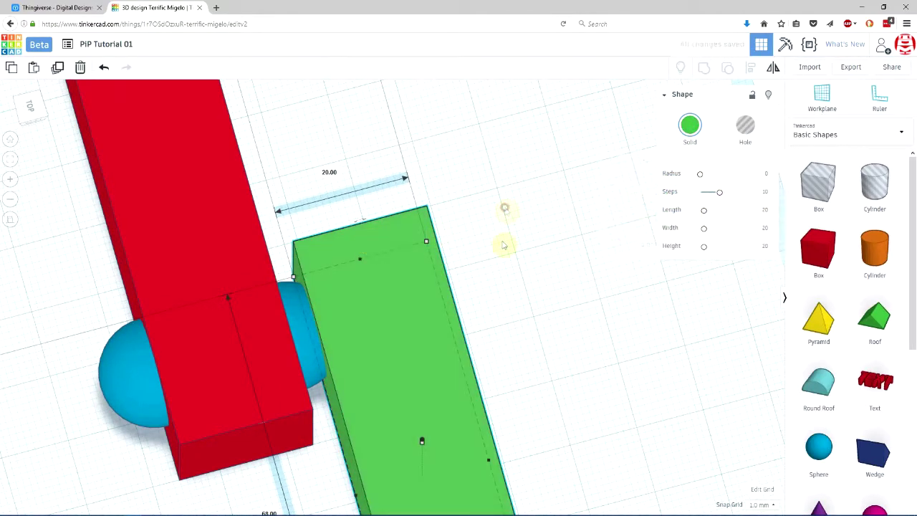
left_click(503, 205)
mouse_move(504, 204)
right_mouse_down()
mouse_move(338, 325)
mouse_move(334, 312)
right_mouse_up()
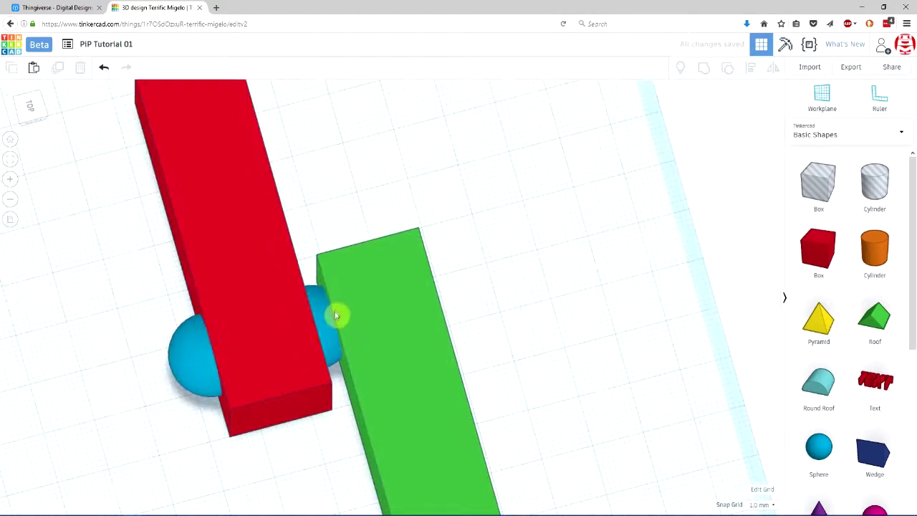
Colour the original box and its sphere salmon pink
left_click(190, 358)
left_click(248, 219, "shift")
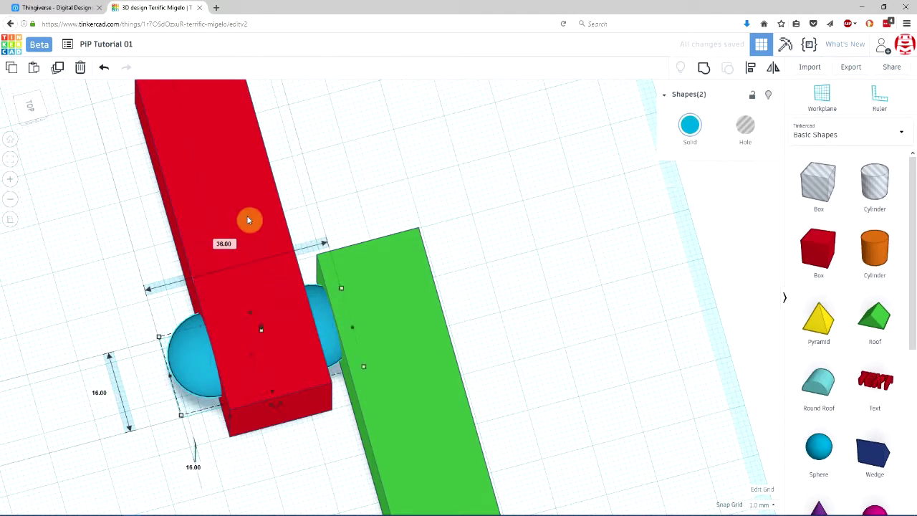
left_click(698, 132)
left_click(620, 180)
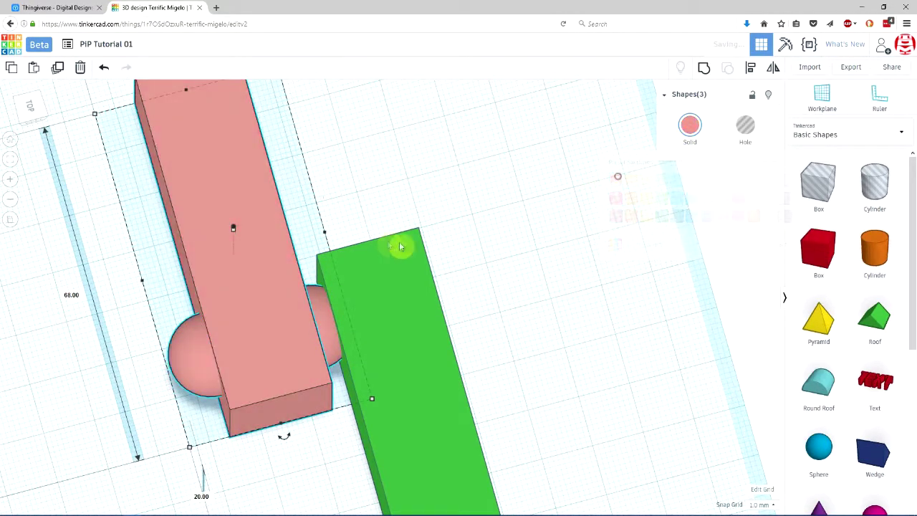
left_click(536, 280)
mouse_move(535, 280)
right_mouse_down()
mouse_move(499, 225)
mouse_move(585, 220)
mouse_move(561, 233)
right_mouse_up()
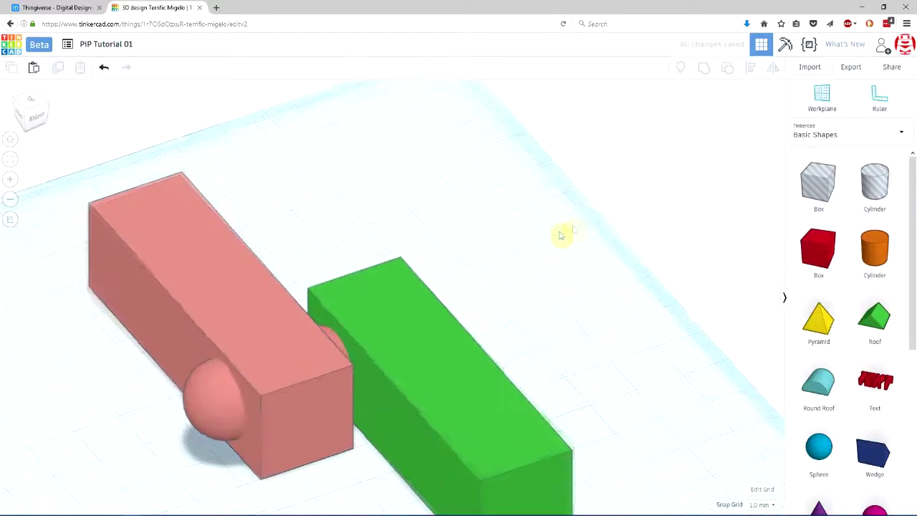
mouse_move(349, 330)
right_mouse_down()
mouse_move(575, 289)
mouse_move(552, 360)
right_mouse_up()
left_click(403, 339)
right_click_drag(555, 304, 528, 370)
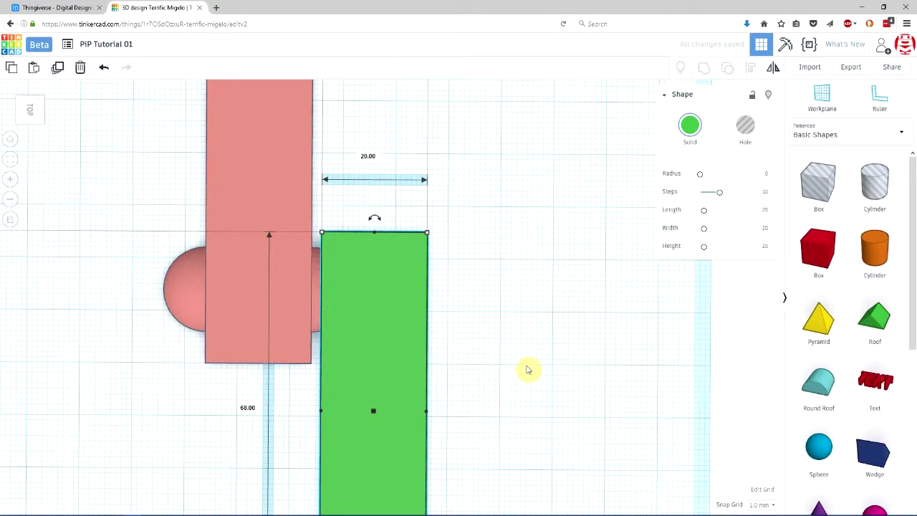
mouse_move(270, 375)
right_mouse_down()
mouse_move(451, 360)
mouse_move(522, 372)
mouse_move(525, 421)
right_mouse_up()
scroll(393, 389, "up", 2)
scroll(548, 389, "up", 2)
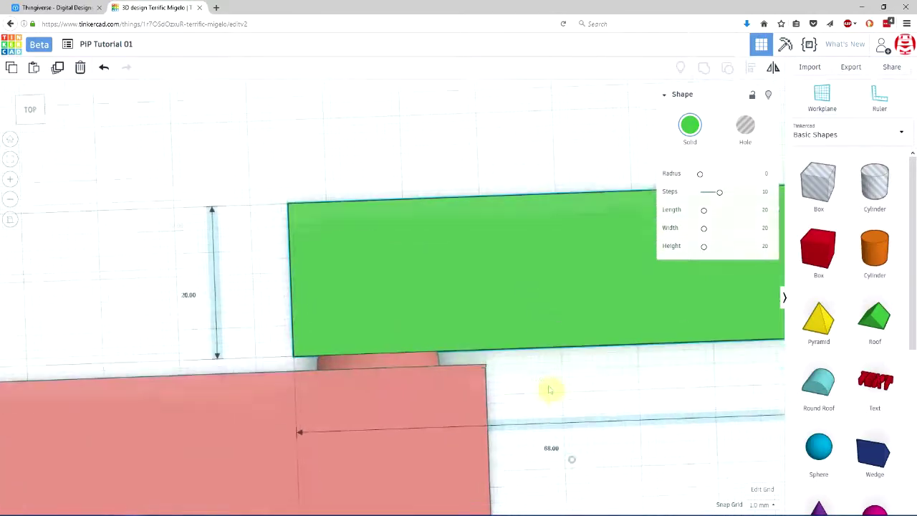
scroll(533, 360, "up", 2)
mouse_move(533, 360)
right_mouse_down()
mouse_move(301, 306)
mouse_move(414, 287)
right_mouse_up()
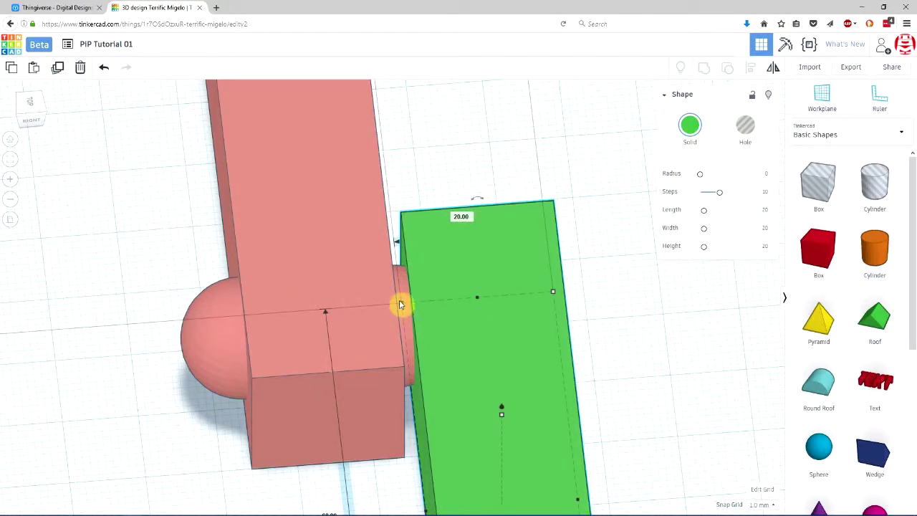
mouse_move(460, 348)
right_mouse_down()
mouse_move(485, 385)
mouse_move(473, 379)
right_mouse_up()
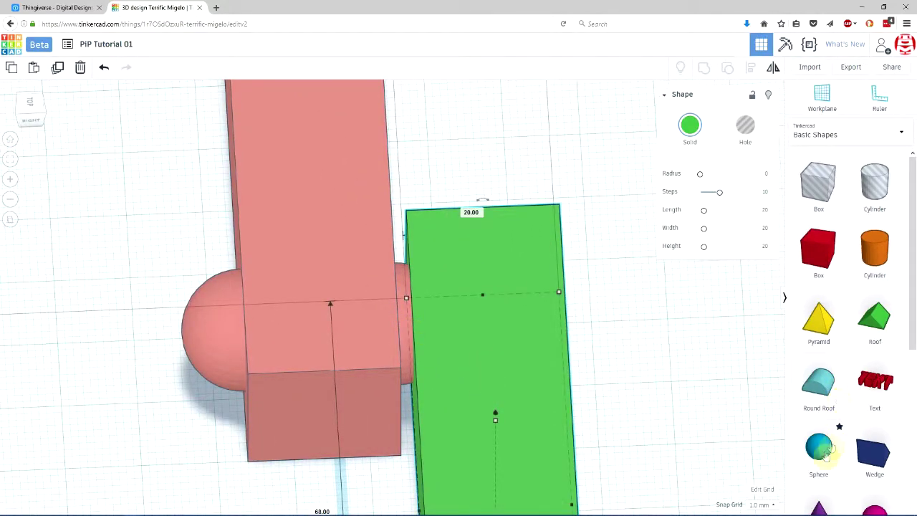
left_click_drag(825, 451, 229, 380)
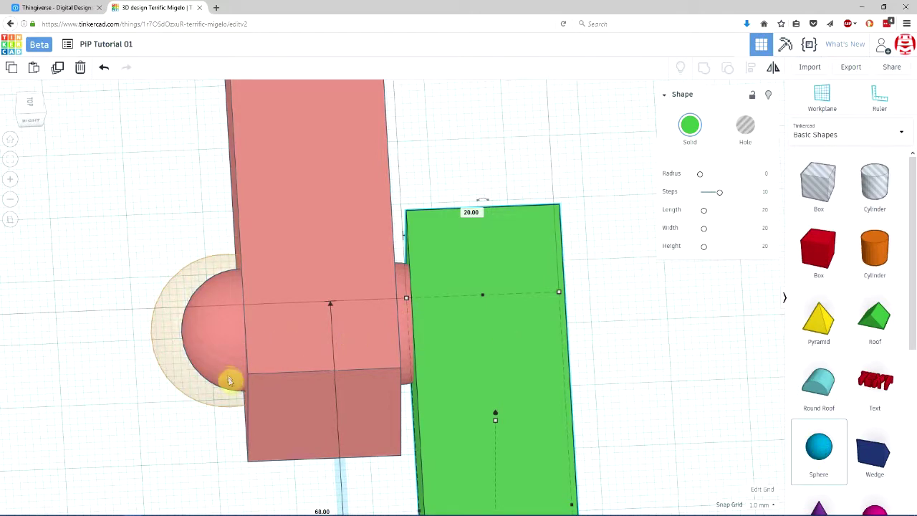
Add a transparent blue sphere and move it to where the salmon and green boxes meet
left_click_drag(229, 380, 230, 378)
left_click(30, 107)
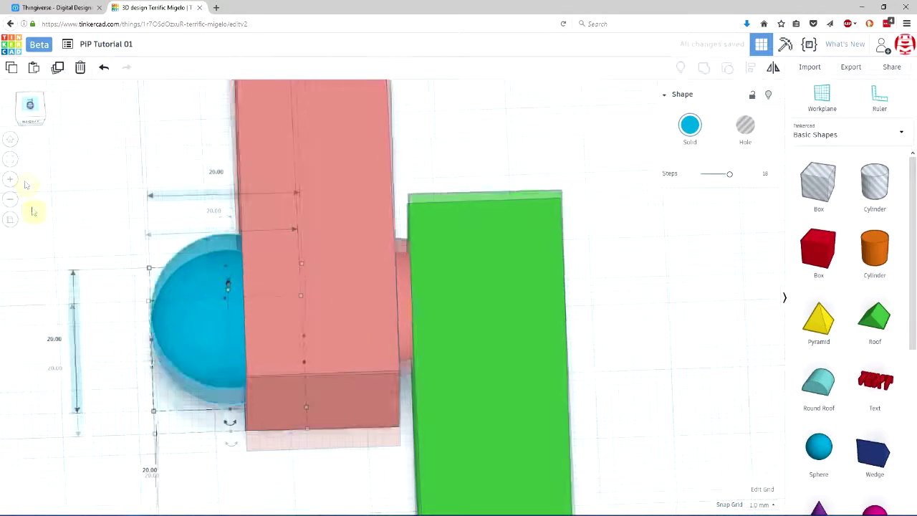
left_click(706, 154)
left_click(749, 246)
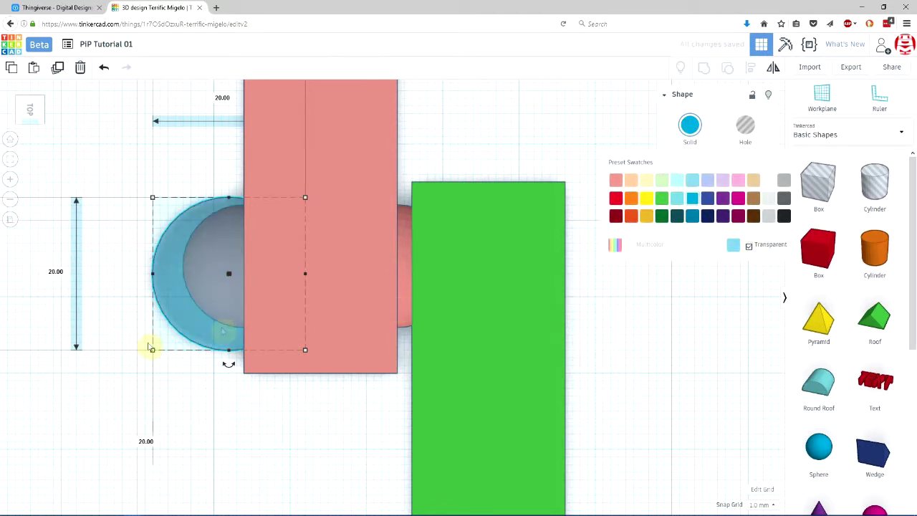
left_click_drag(157, 329, 340, 313)
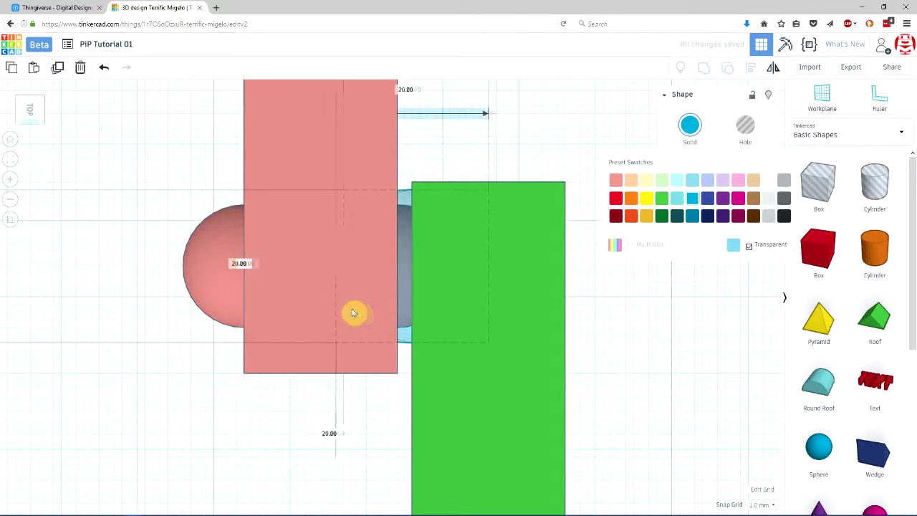
Hide the salmon and green boxes to reveal the spheres
left_click(282, 107)
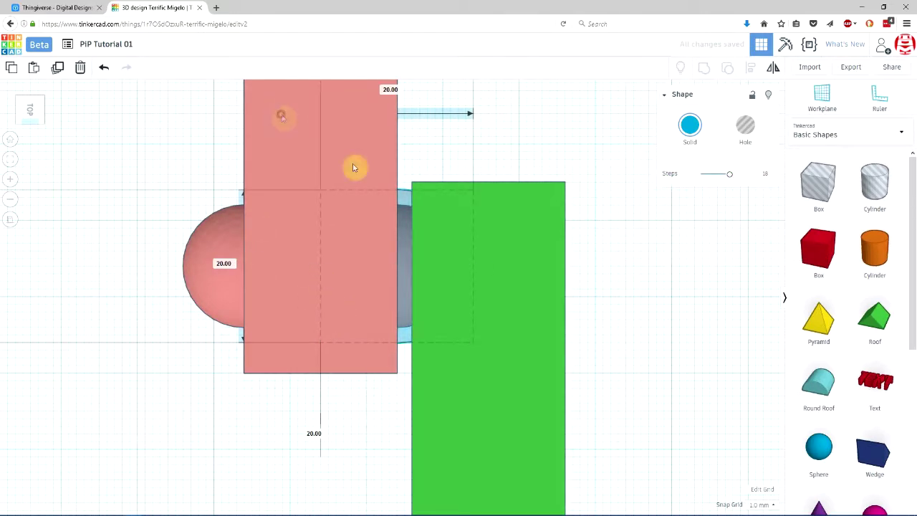
left_click(495, 265, "shift")
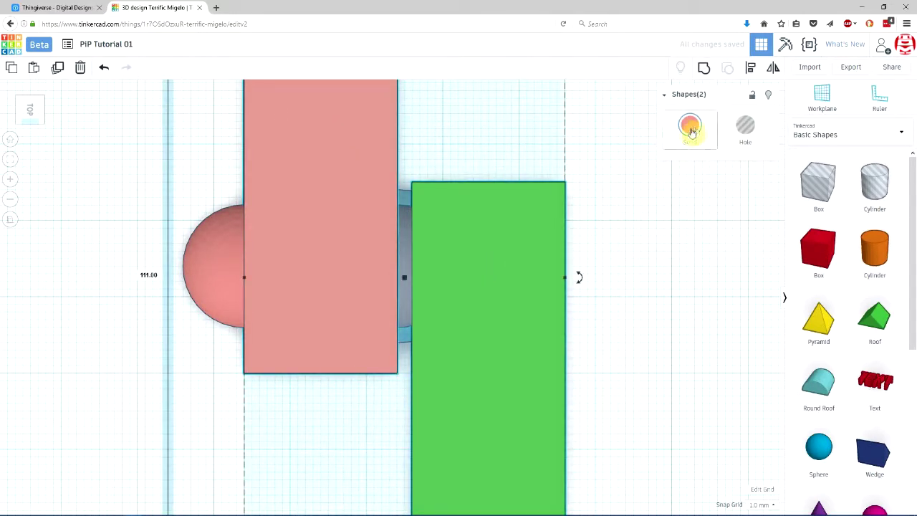
left_click(768, 98)
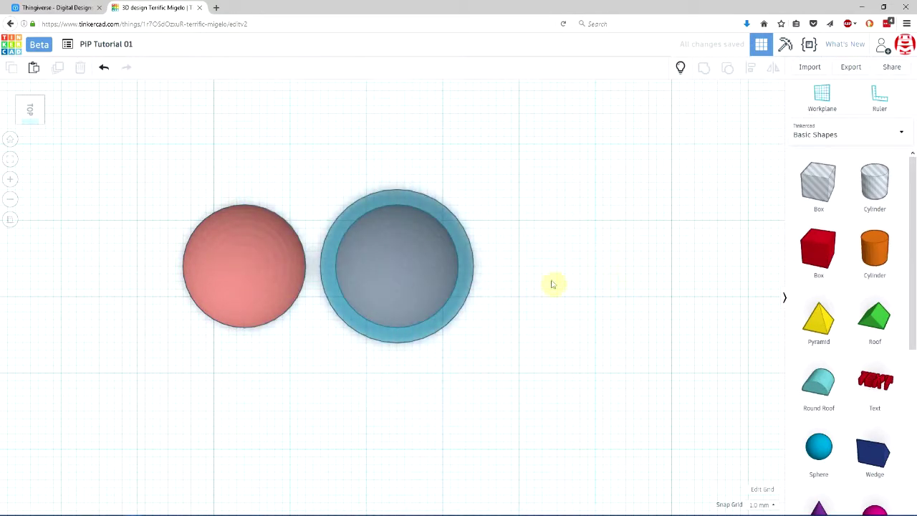
Orbit around the spheres down to a low side view to inspect them
mouse_move(550, 282)
right_mouse_down()
mouse_move(453, 236)
mouse_move(475, 318)
mouse_move(378, 301)
mouse_move(362, 308)
mouse_move(363, 322)
mouse_move(414, 342)
mouse_move(403, 403)
mouse_move(391, 348)
mouse_move(350, 356)
right_mouse_up()
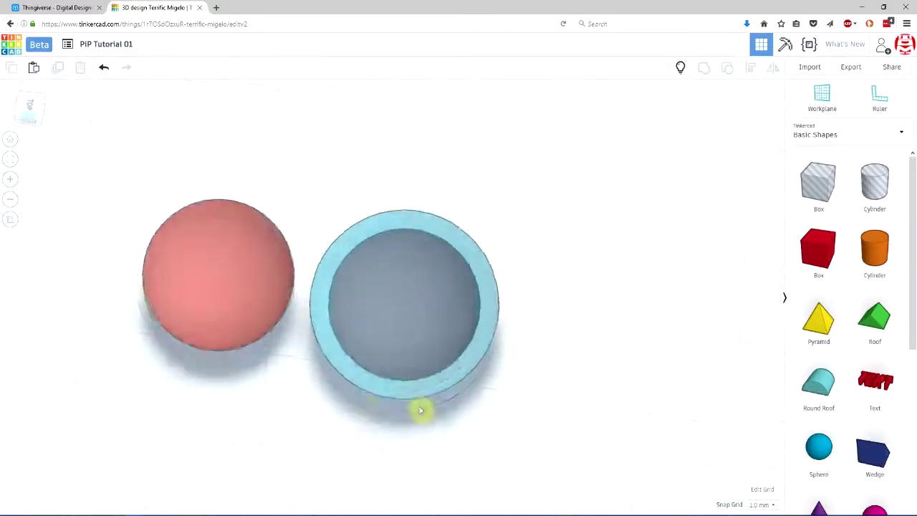
mouse_move(420, 410)
right_mouse_down()
mouse_move(438, 379)
mouse_move(430, 331)
mouse_move(391, 324)
mouse_move(368, 333)
mouse_move(358, 372)
right_mouse_up()
Show the hidden salmon and green boxes again and return to a top-down view
left_click(681, 67)
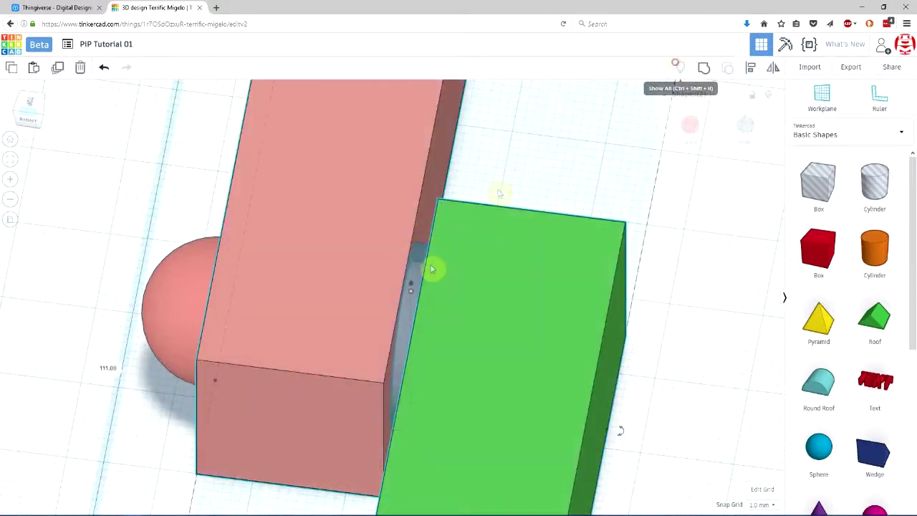
mouse_move(432, 269)
right_mouse_down()
mouse_move(251, 385)
mouse_move(273, 425)
right_mouse_up()
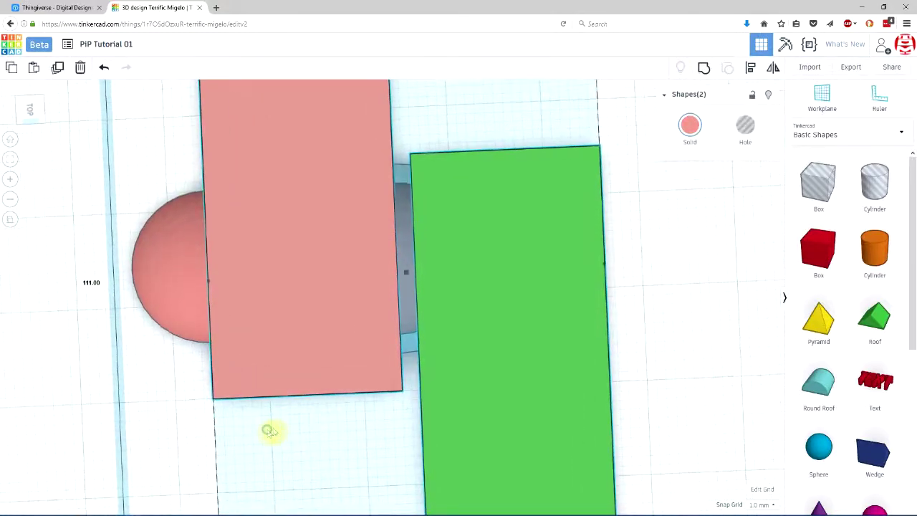
left_click(460, 113)
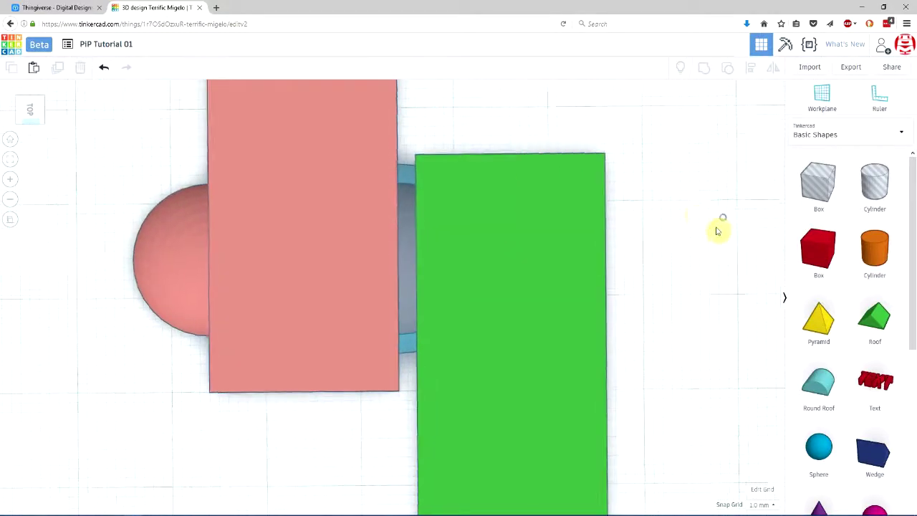
Select only the green box beside the salmon bone and view it obliquely
left_click(408, 173)
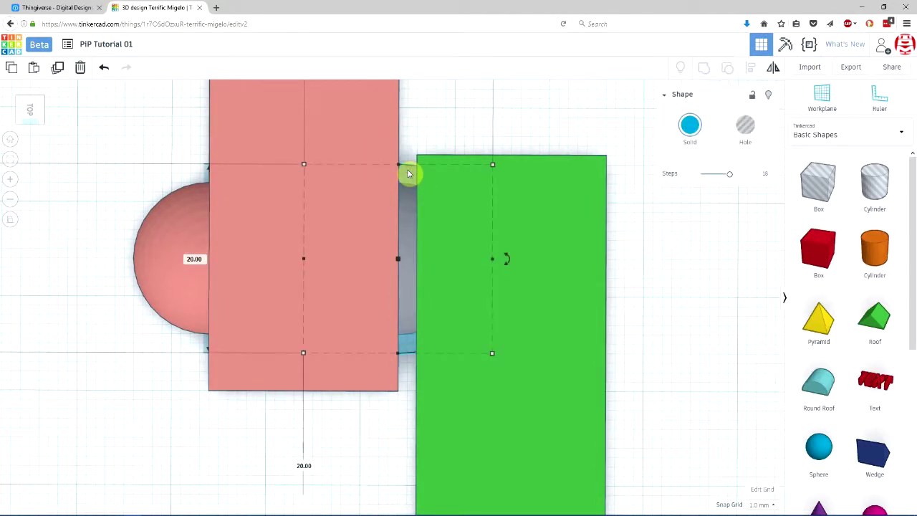
left_click(571, 214, "shift")
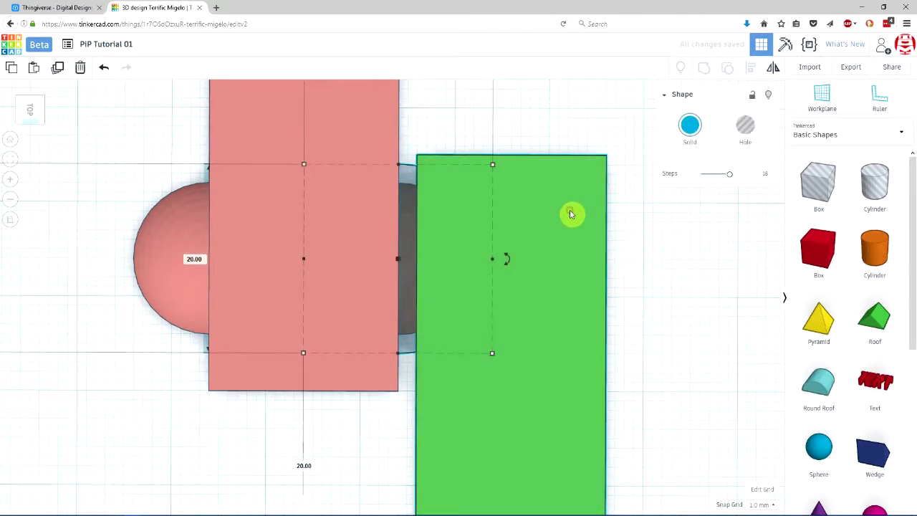
left_click(570, 214)
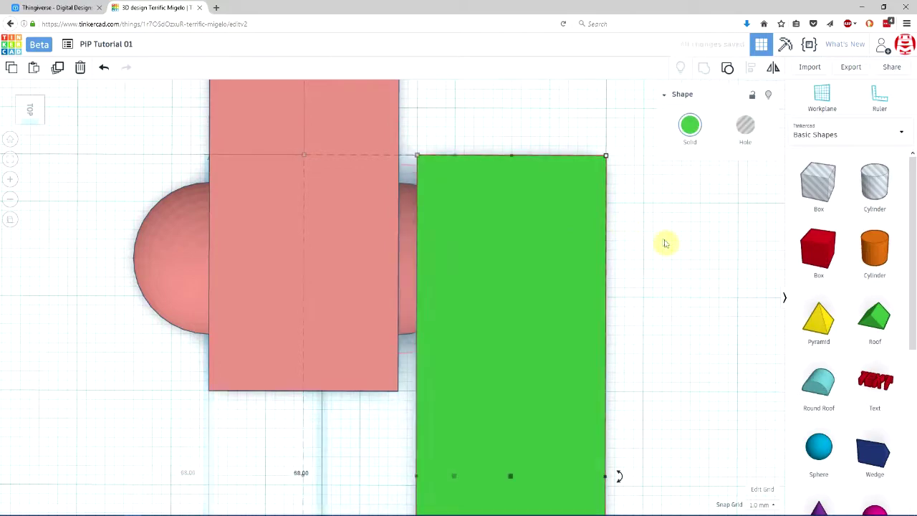
right_click_drag(516, 311, 599, 282)
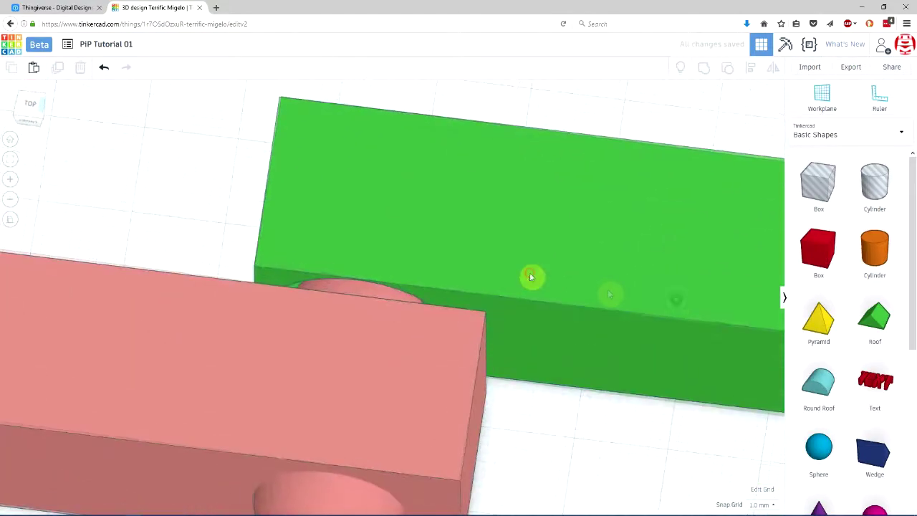
Nudge the green 68 × 20 mm box flush against the salmon bone's long side
left_click(530, 273)
key("shift+Up")
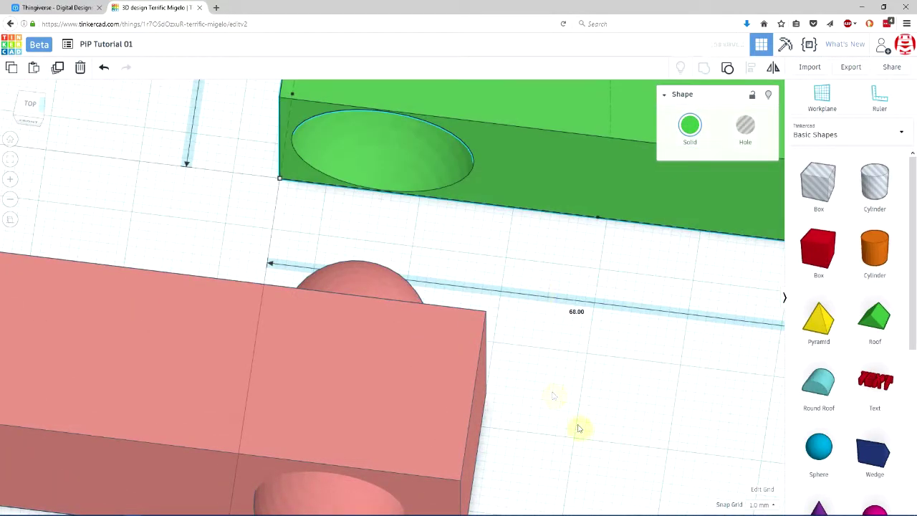
mouse_move(579, 428)
right_mouse_down()
mouse_move(524, 350)
mouse_move(313, 370)
mouse_move(371, 344)
mouse_move(362, 350)
mouse_move(471, 483)
mouse_move(614, 511)
mouse_move(521, 386)
right_mouse_up()
key("shift+Down")
key("shift+Down")
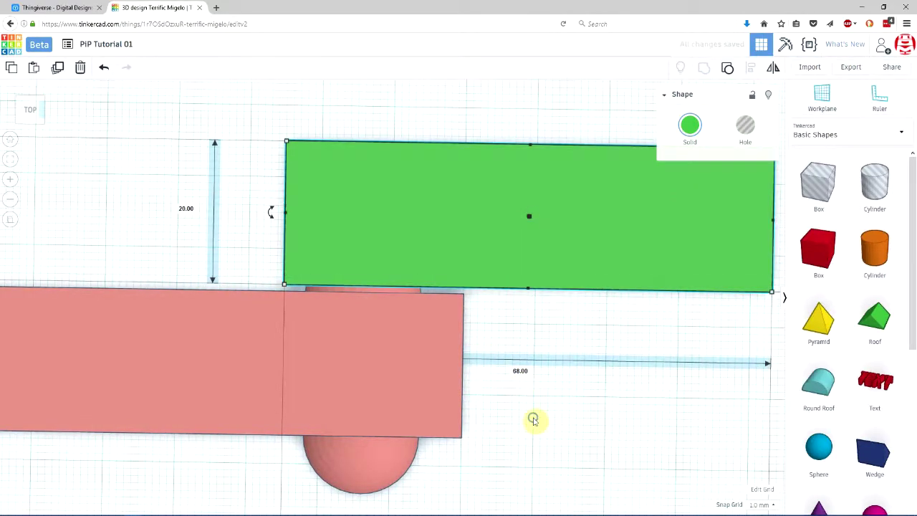
mouse_move(533, 419)
right_mouse_down()
mouse_move(420, 358)
mouse_move(322, 332)
mouse_move(280, 340)
mouse_move(362, 340)
mouse_move(587, 376)
mouse_move(578, 332)
right_mouse_up()
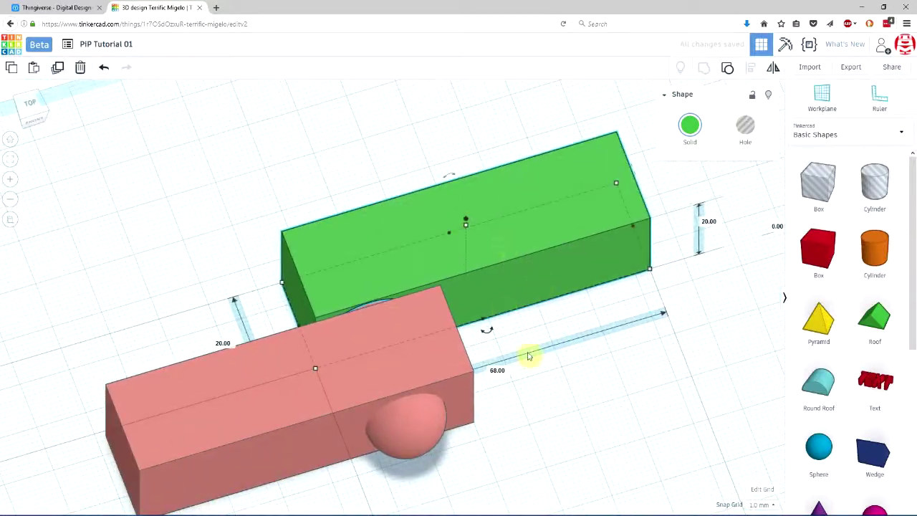
mouse_move(528, 356)
right_mouse_down()
mouse_move(557, 327)
mouse_move(516, 386)
mouse_move(520, 411)
right_mouse_up()
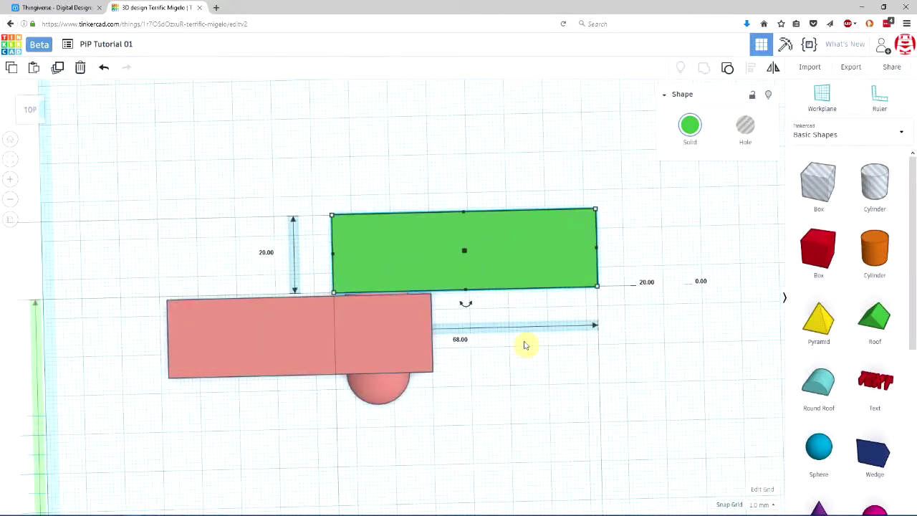
Alt-drag a copy of the green box against the salmon bone's opposite long side
mouse_move(521, 260)
left_mouse_down("alt")
mouse_move(517, 419)
mouse_move(527, 423)
left_mouse_up("alt")
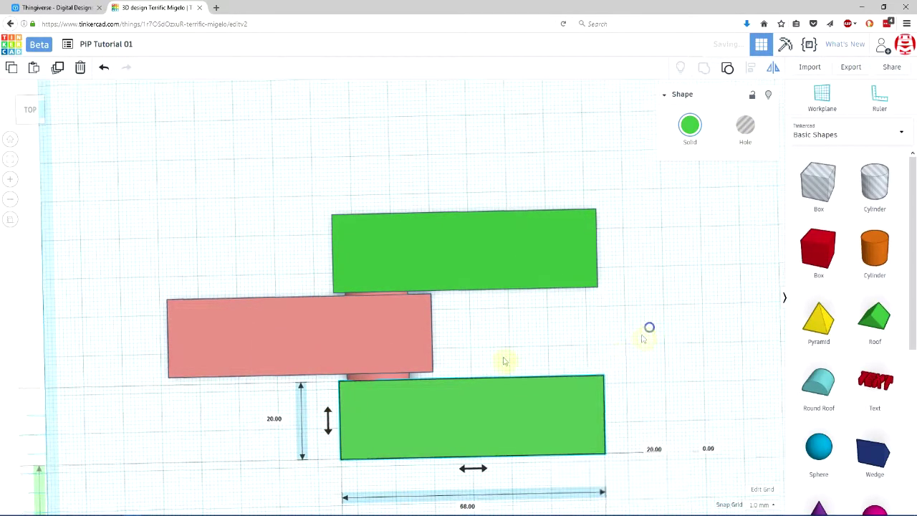
mouse_move(501, 360)
right_mouse_down()
mouse_move(169, 341)
mouse_move(148, 382)
right_mouse_up()
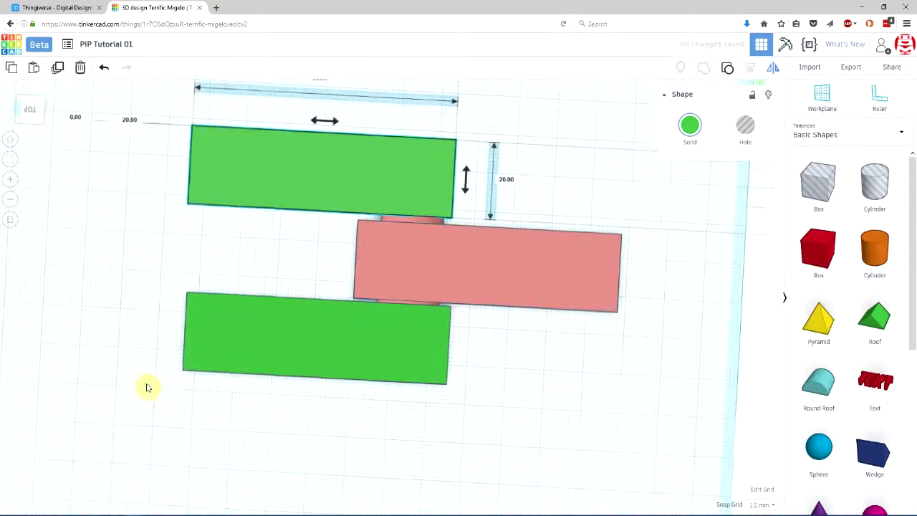
right_click_drag(257, 290, 317, 151)
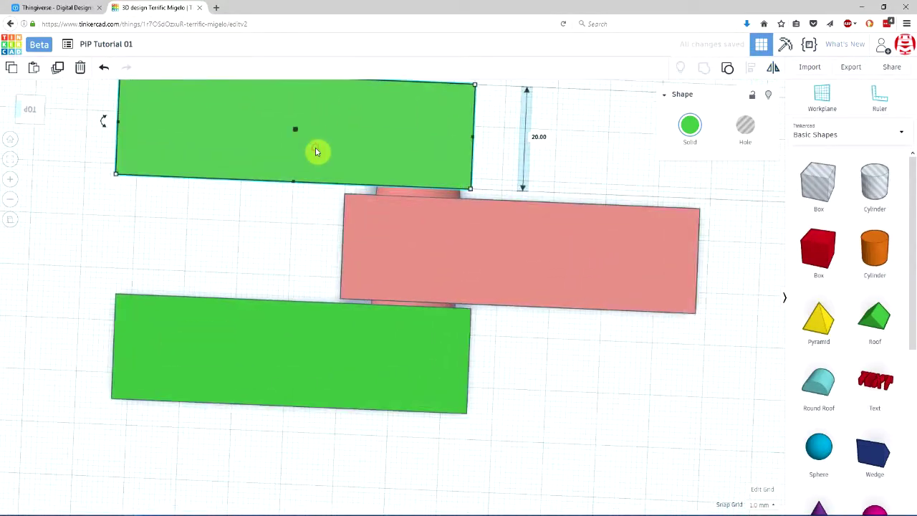
mouse_move(276, 250)
right_mouse_down()
mouse_move(280, 260)
mouse_move(284, 244)
mouse_move(284, 260)
right_mouse_up()
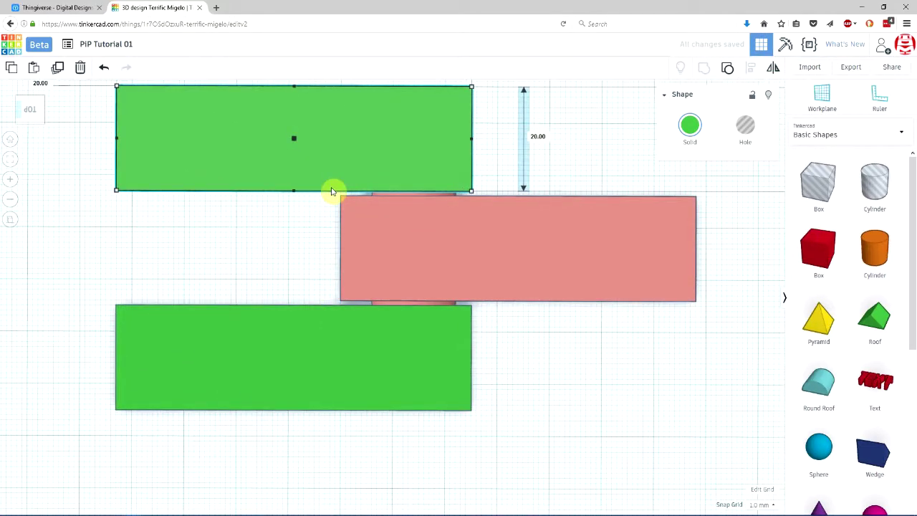
Select both green boxes together to check they line up
left_click(376, 359)
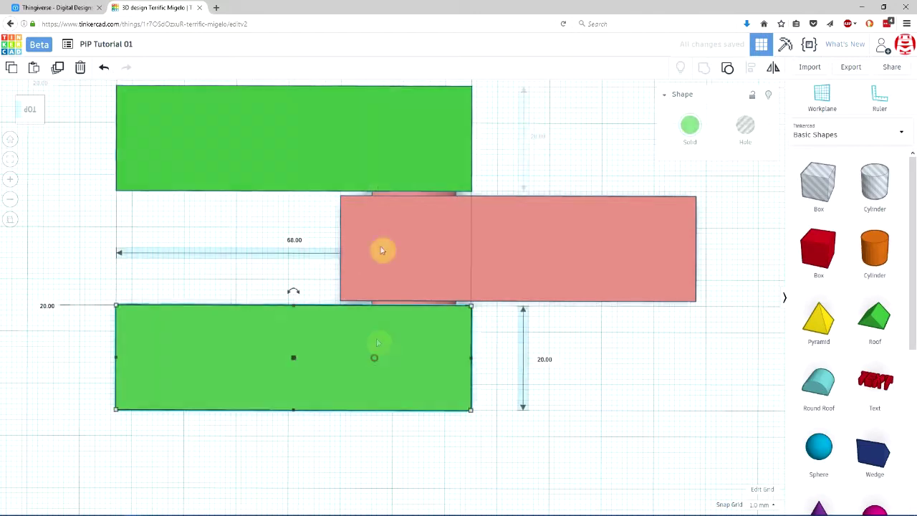
left_click(378, 166, "shift")
scroll(378, 183, "down", 3)
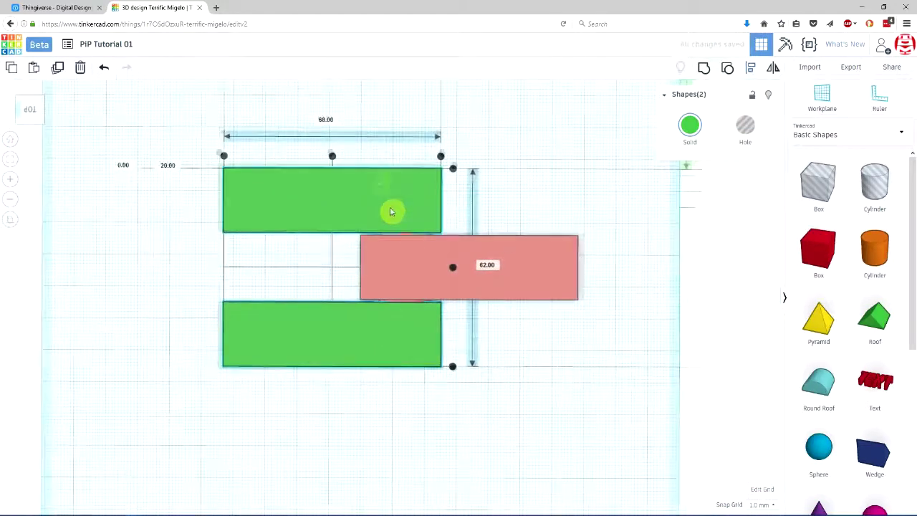
left_click(566, 412)
left_click(335, 198)
left_click(317, 335, "shift")
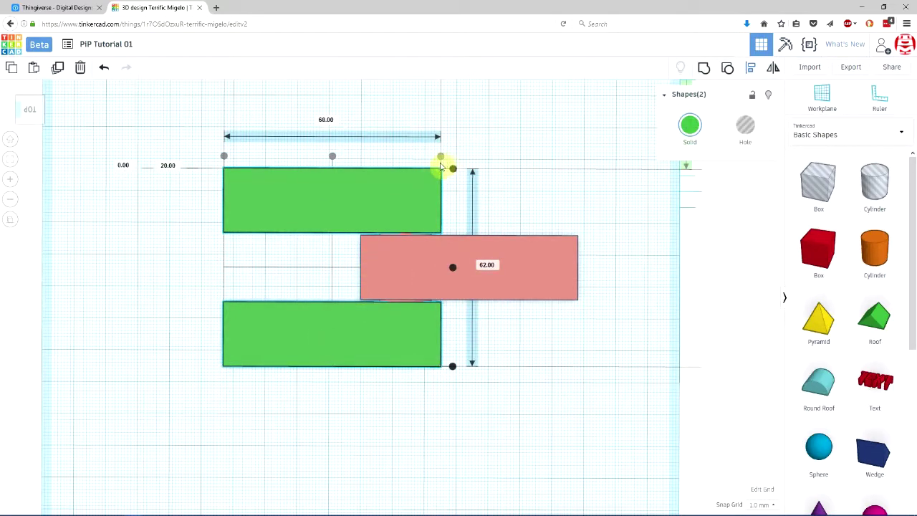
left_click(250, 475)
mouse_move(250, 475)
right_mouse_down()
mouse_move(495, 432)
mouse_move(441, 417)
right_mouse_up()
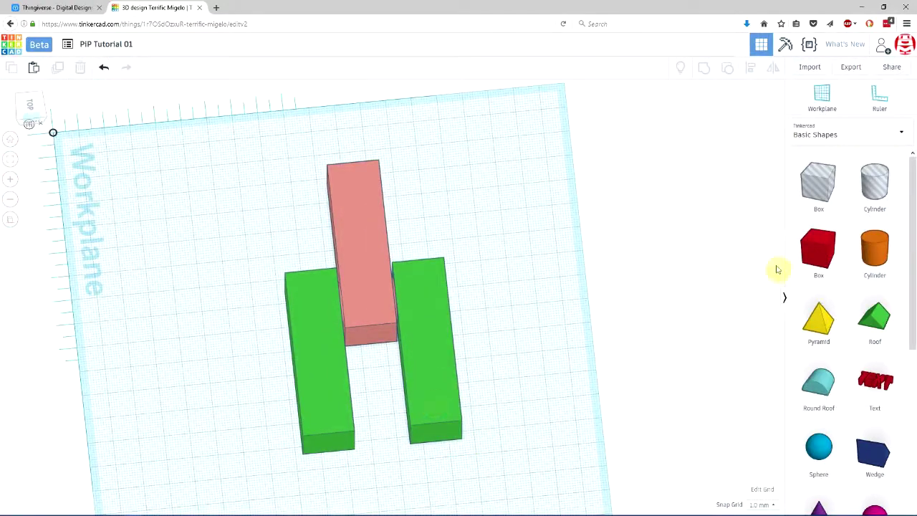
Drop a new box across the green arms' far ends and narrow it from 50 to 32 mm
mouse_move(818, 254)
left_mouse_down()
mouse_move(344, 424)
mouse_move(419, 425)
left_mouse_up()
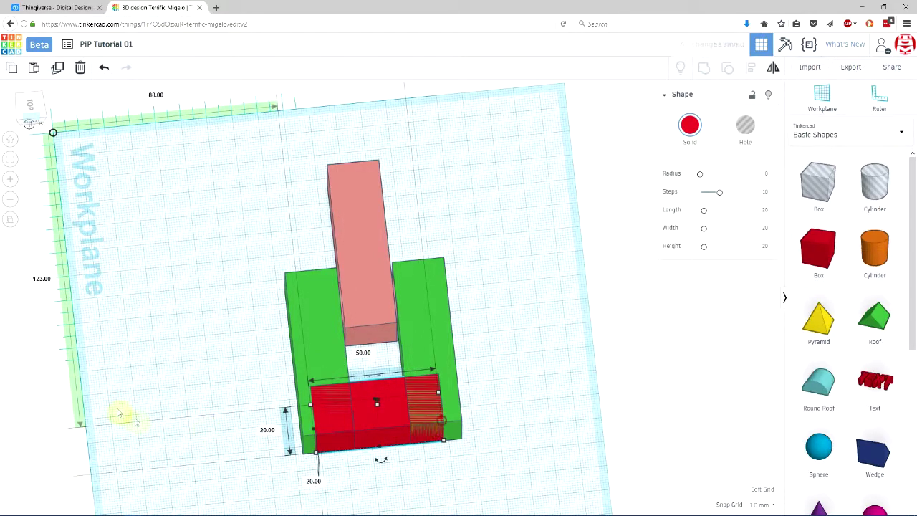
right_click_drag(119, 414, 389, 499)
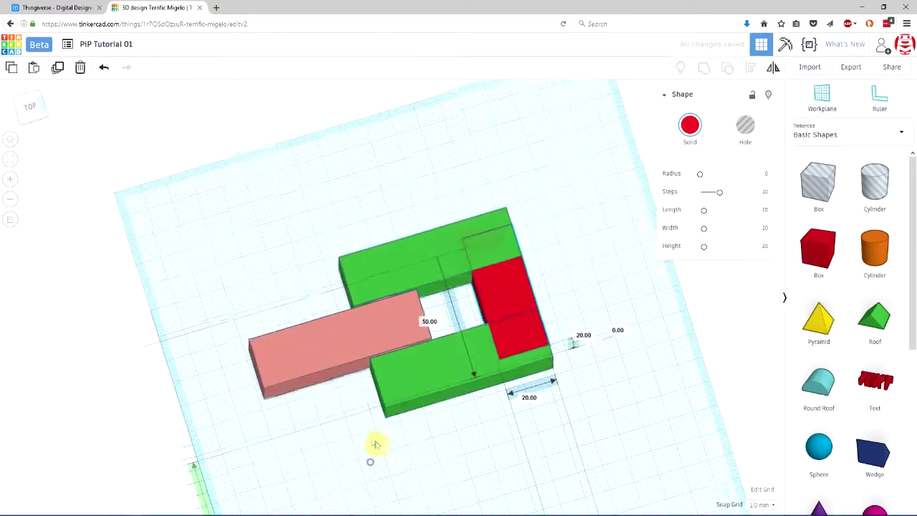
right_click_drag(376, 444, 365, 440)
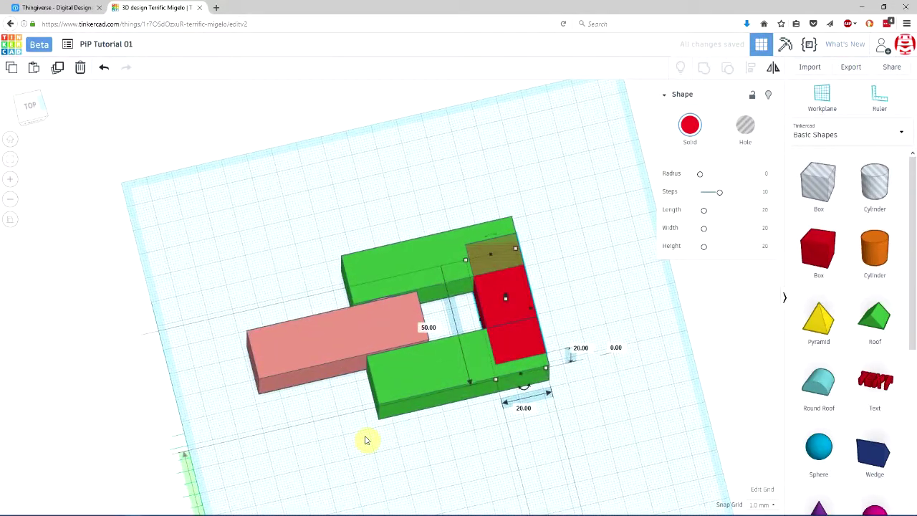
mouse_move(573, 372)
right_mouse_down()
mouse_move(386, 376)
mouse_move(448, 447)
mouse_move(508, 491)
mouse_move(563, 501)
right_mouse_up()
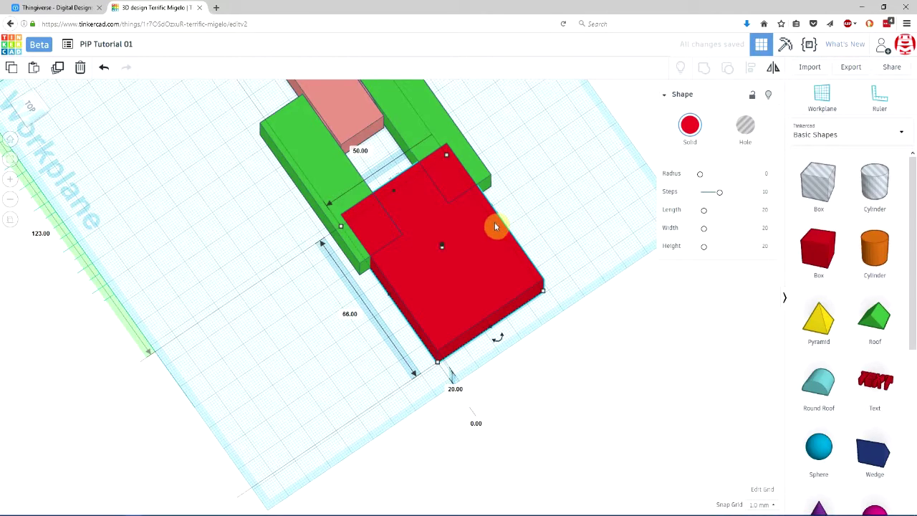
left_click_drag(487, 230, 480, 242)
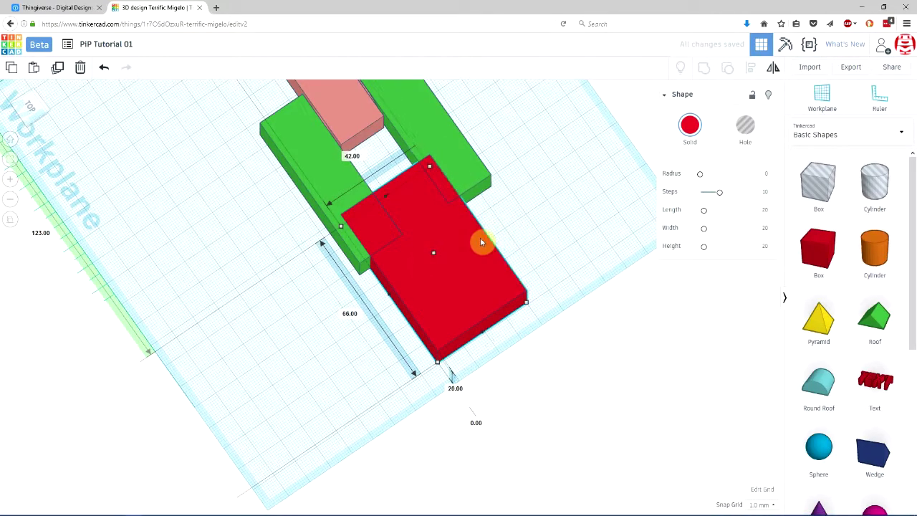
left_click_drag(391, 298, 411, 284)
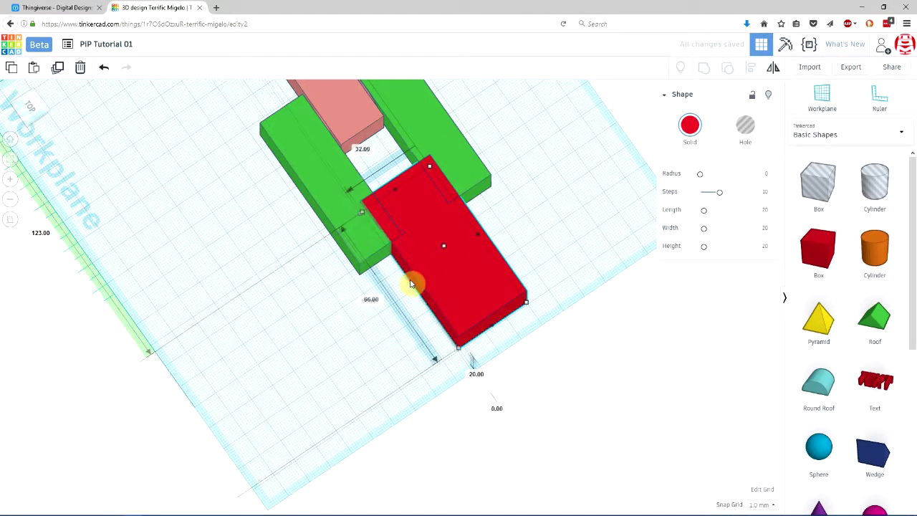
left_click(233, 302)
Colour the new bridging box green to match the arms
right_click_drag(194, 294, 542, 308)
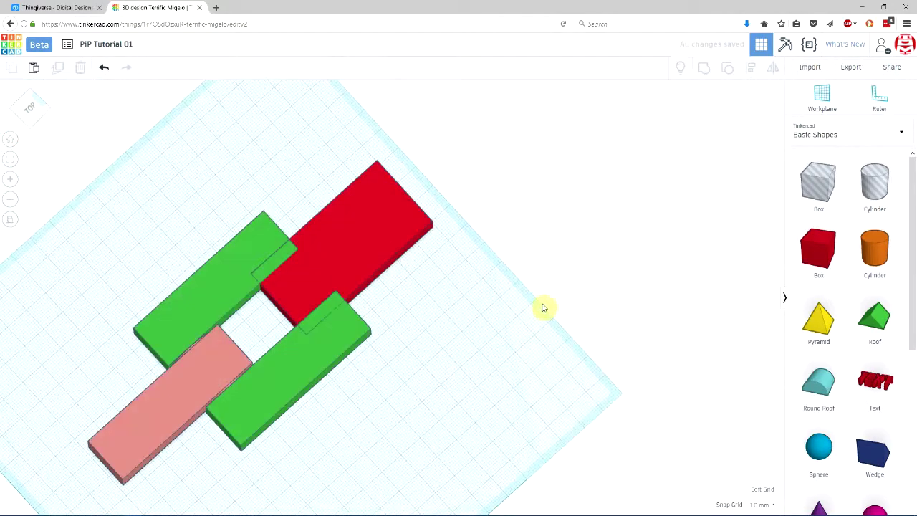
left_click(350, 236)
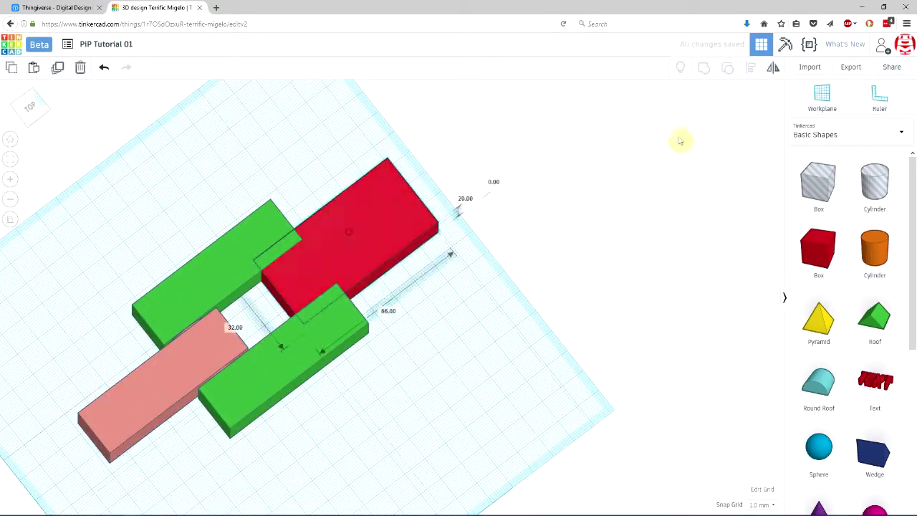
left_click(689, 125)
left_click(663, 199)
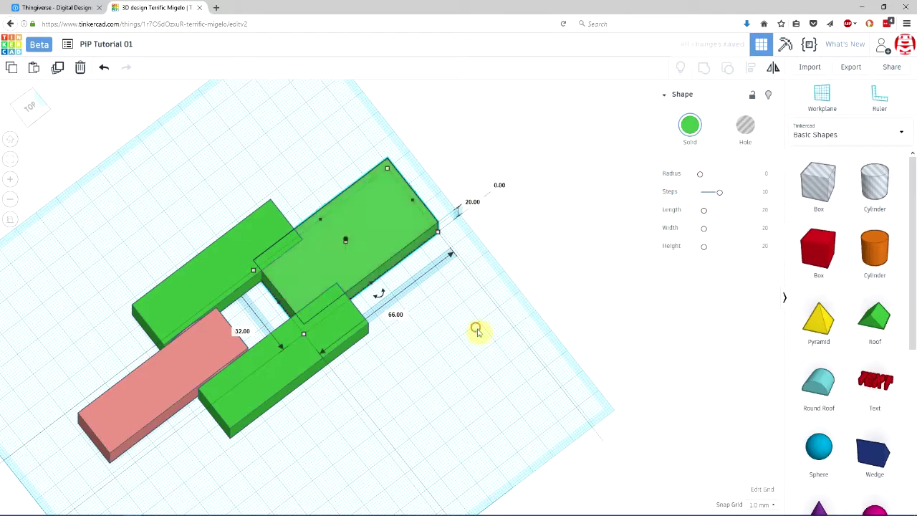
left_click(477, 327)
mouse_move(477, 328)
right_mouse_down()
mouse_move(475, 387)
mouse_move(423, 389)
mouse_move(436, 367)
mouse_move(454, 393)
mouse_move(358, 380)
mouse_move(466, 352)
mouse_move(443, 368)
right_mouse_up()
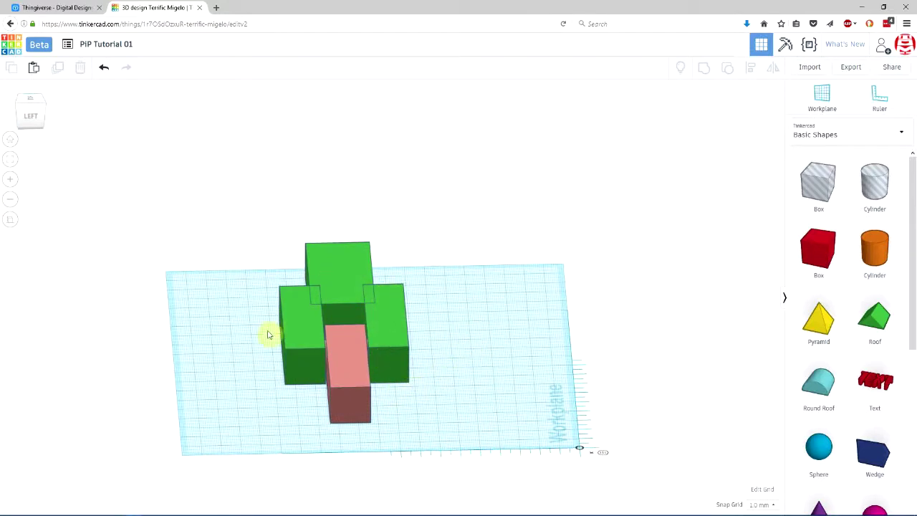
Marquee-select the three green boxes and group them with Ctrl+G into one link
mouse_move(268, 334)
right_mouse_down()
mouse_move(440, 375)
mouse_move(385, 482)
mouse_move(373, 469)
right_mouse_up()
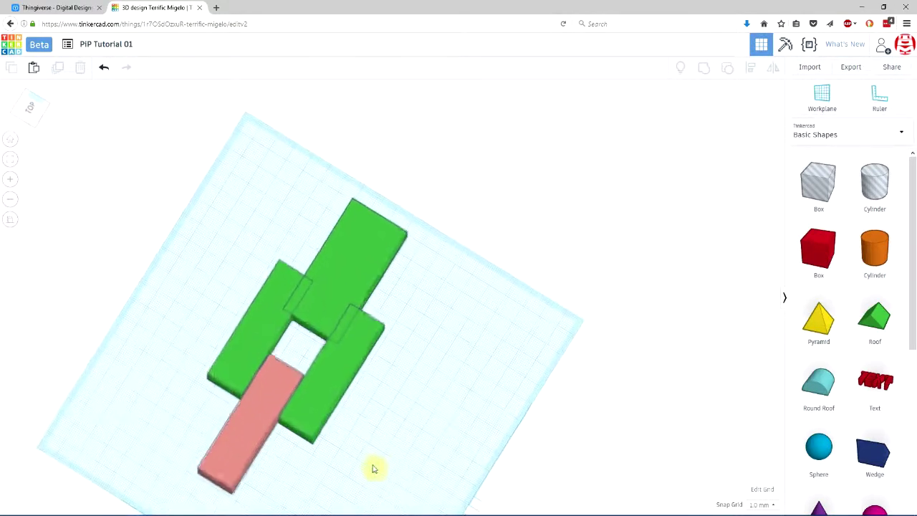
scroll(276, 401, "up", 3)
scroll(286, 372, "up", 3)
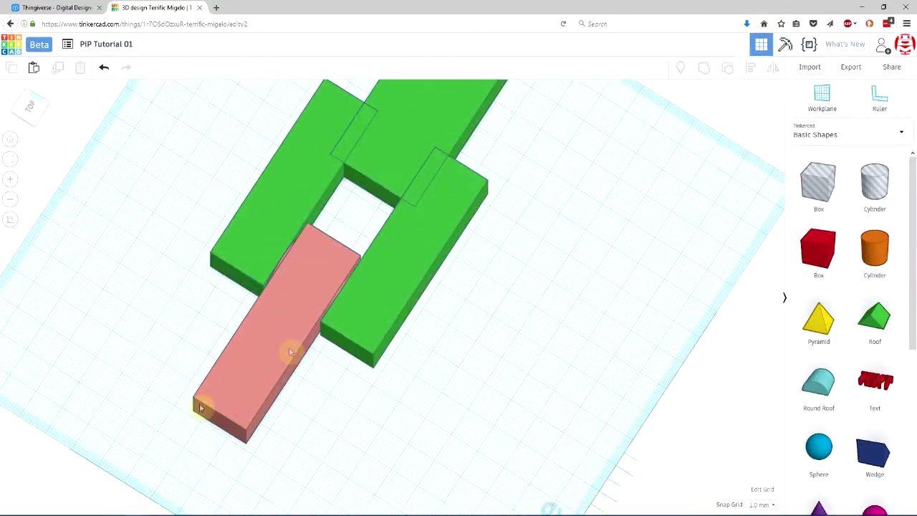
mouse_move(290, 351)
right_mouse_down()
mouse_move(311, 352)
mouse_move(307, 307)
mouse_move(296, 307)
mouse_move(340, 272)
mouse_move(274, 264)
mouse_move(446, 267)
mouse_move(351, 354)
mouse_move(288, 382)
mouse_move(300, 379)
right_mouse_up()
mouse_move(618, 391)
right_mouse_down()
mouse_move(593, 386)
mouse_move(592, 127)
right_mouse_up()
left_click_drag(434, 334, 434, 334)
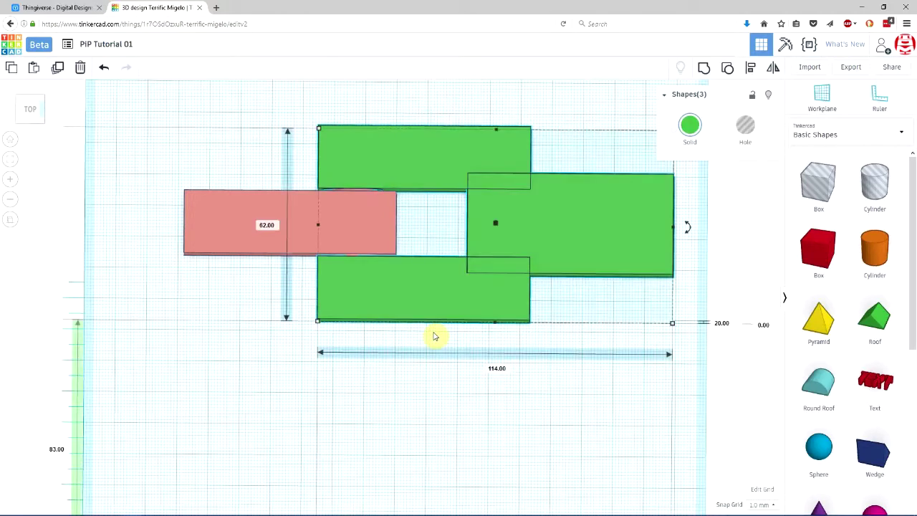
key("ctrl+g")
left_click(460, 333)
mouse_move(458, 356)
right_mouse_down()
mouse_move(522, 273)
mouse_move(470, 332)
mouse_move(446, 441)
mouse_move(422, 464)
right_mouse_up()
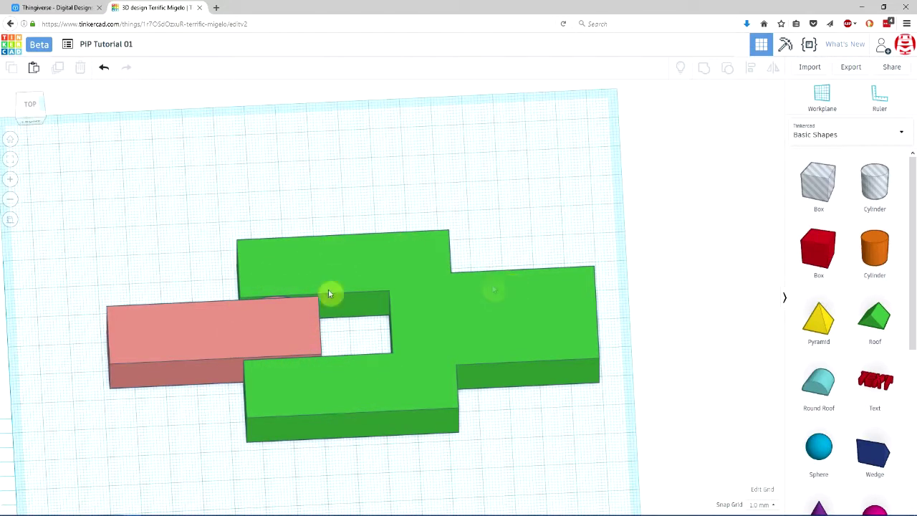
left_click(286, 323)
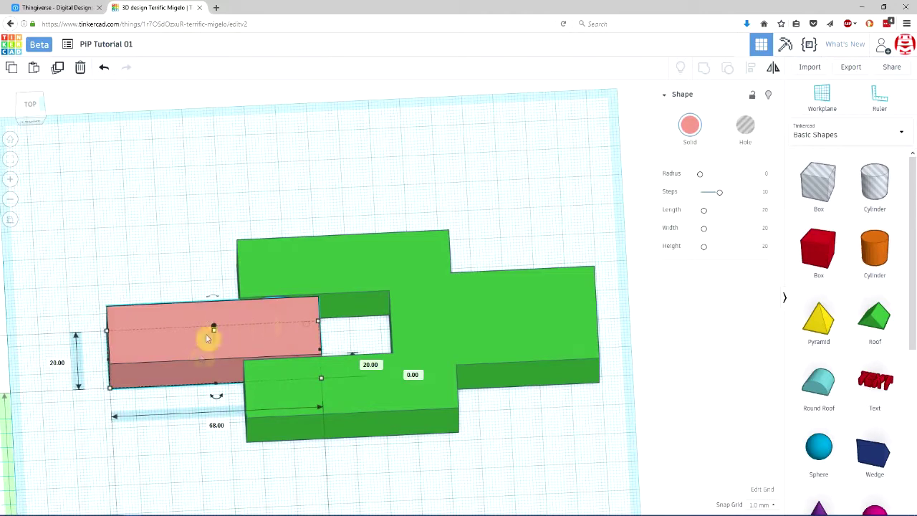
Rotate the salmon bar back to 0° so it lies straight
right_click_drag(207, 333, 202, 272)
mouse_move(207, 272)
left_mouse_down()
mouse_move(376, 283)
mouse_move(160, 347)
mouse_move(189, 378)
mouse_move(150, 323)
mouse_move(176, 287)
mouse_move(216, 283)
mouse_move(207, 282)
left_mouse_up()
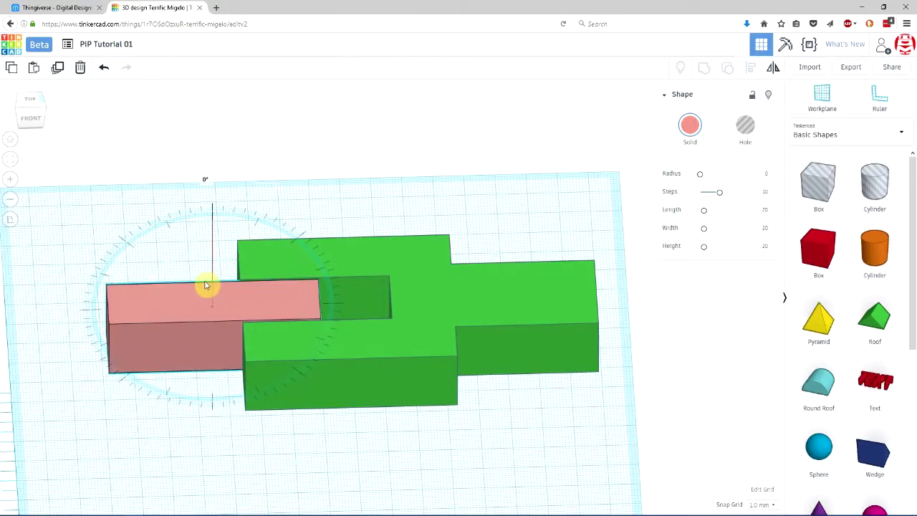
mouse_move(378, 215)
right_mouse_down()
mouse_move(380, 392)
mouse_move(266, 287)
right_mouse_up()
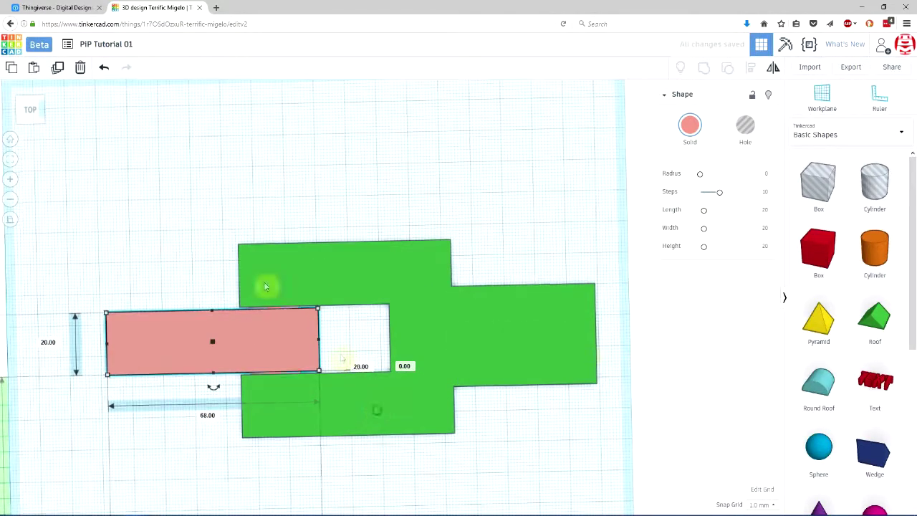
left_click(117, 194)
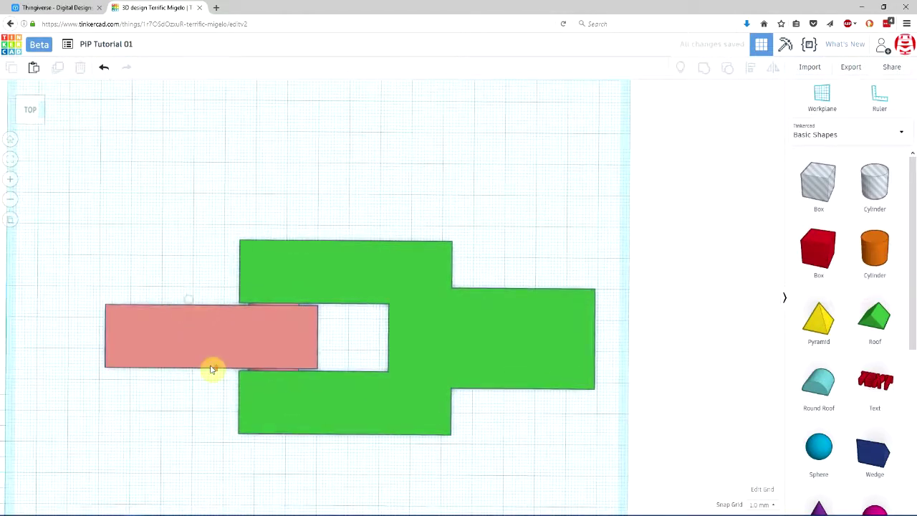
scroll(211, 368, "up", 2)
scroll(211, 368, "up", 2)
scroll(266, 348, "up", 2)
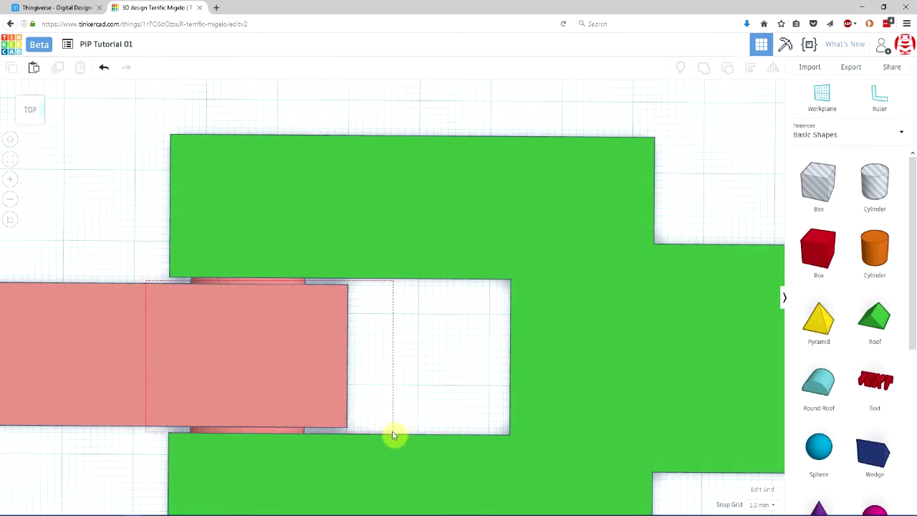
Group the salmon bar with both pivot balls into one piece
left_click_drag(393, 432, 393, 432)
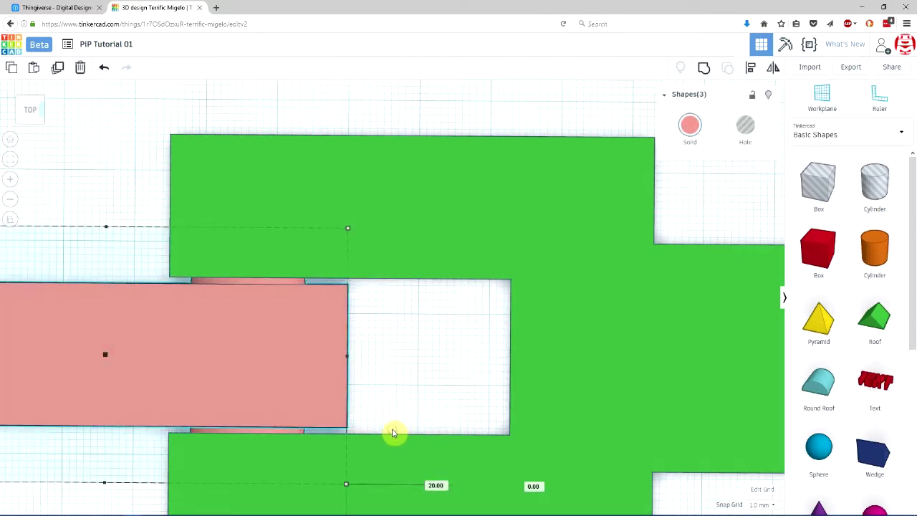
key("ctrl+g")
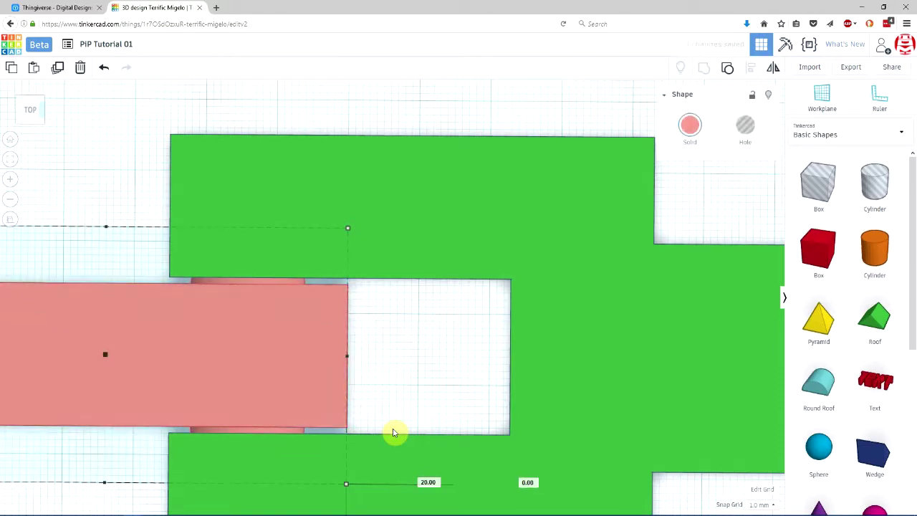
scroll(403, 384, "down", 4)
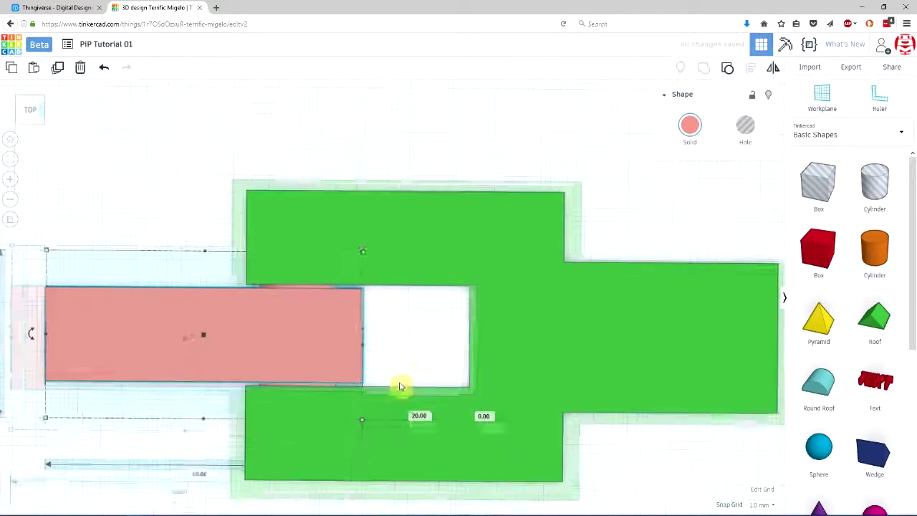
left_click(417, 337)
Test-pull the salmon piece out of the fork, then undo the move
middle_click_drag(295, 403, 495, 379)
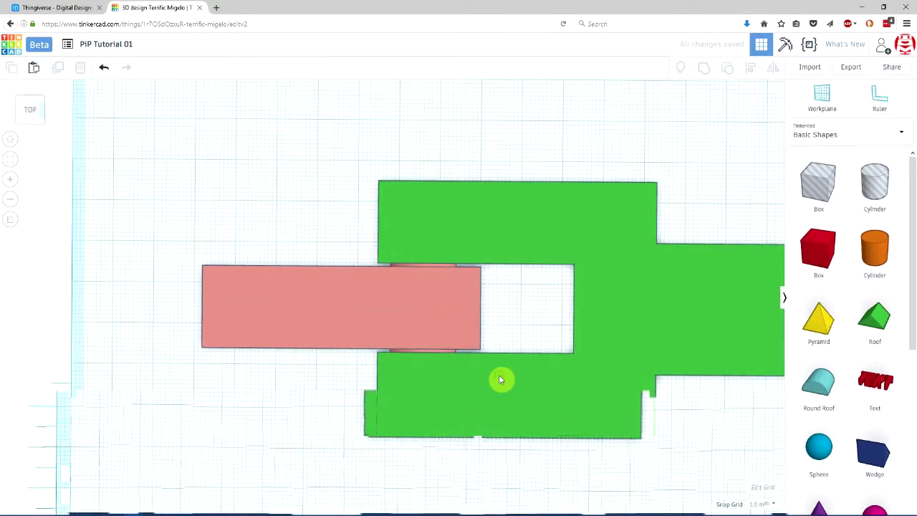
left_click(459, 318)
left_click_drag(406, 320, 273, 321)
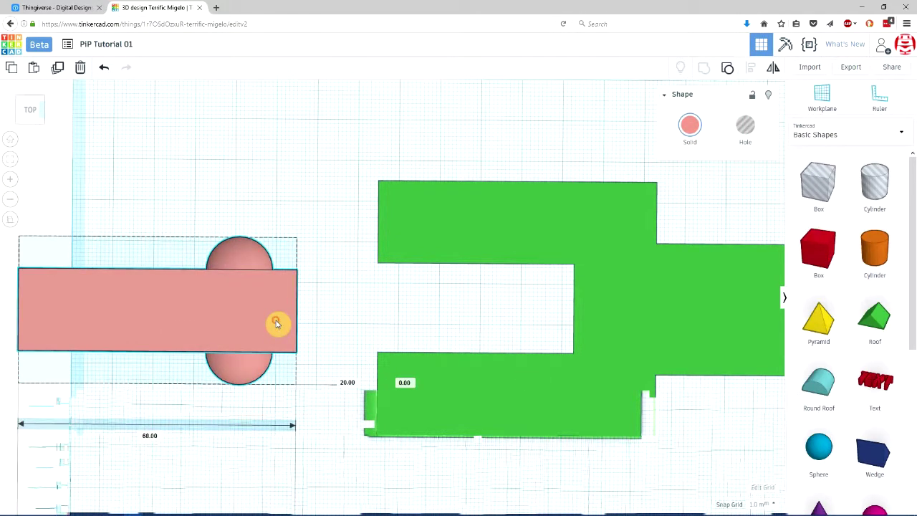
key("ctrl+z")
left_click(588, 477)
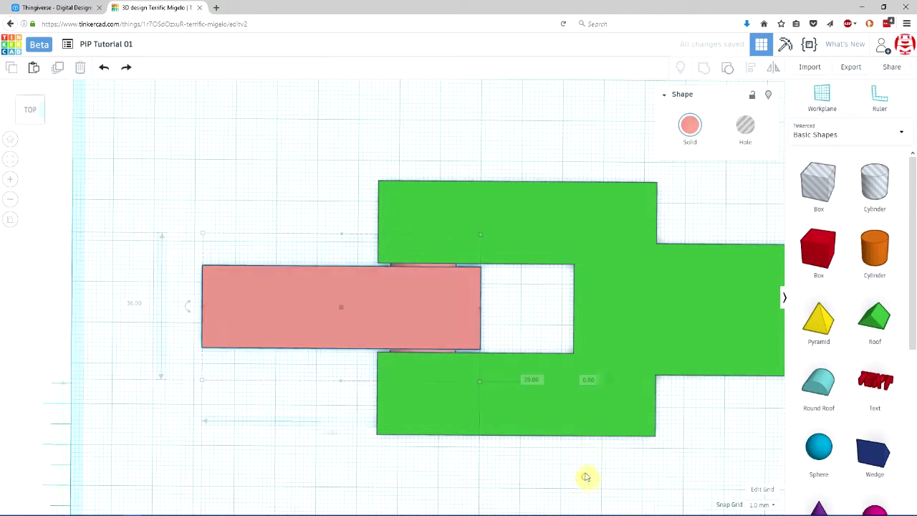
middle_click_drag(608, 468, 378, 452)
mouse_move(379, 452)
right_mouse_down()
mouse_move(452, 414)
mouse_move(287, 389)
mouse_move(486, 370)
mouse_move(499, 405)
right_mouse_up()
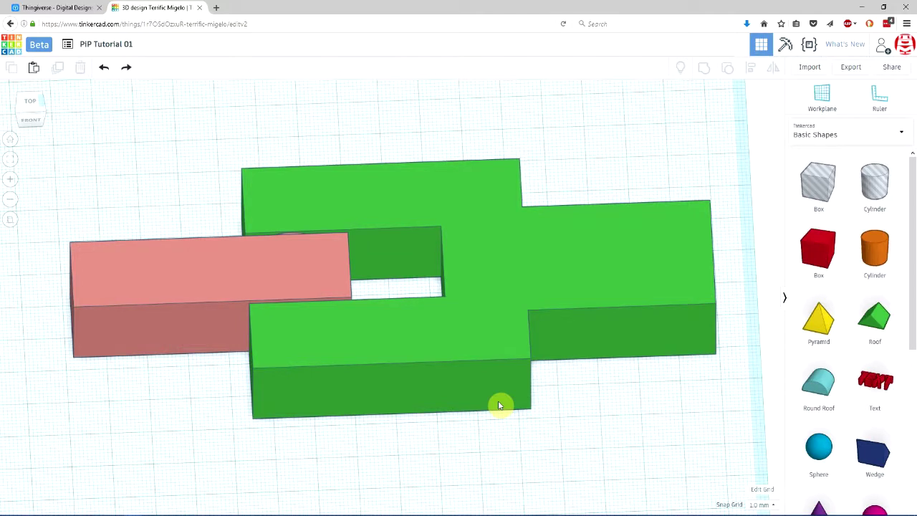
scroll(499, 406, "down", 2)
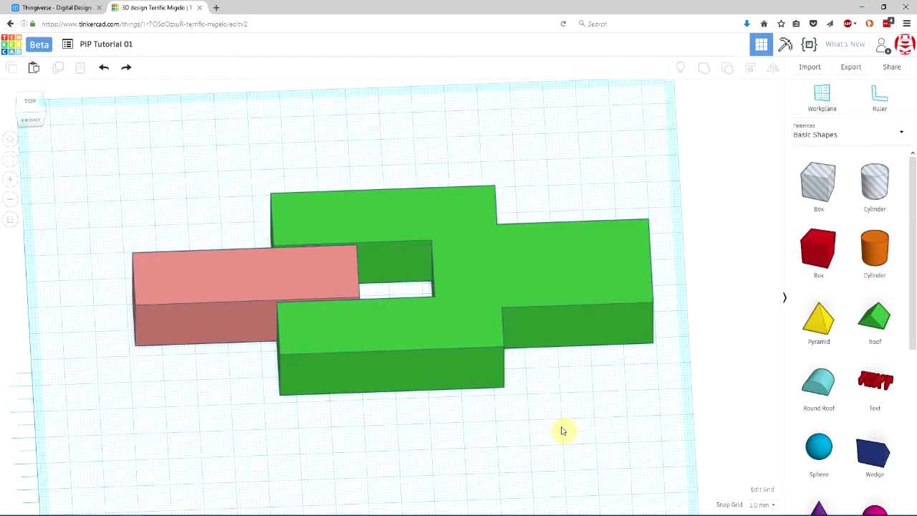
mouse_move(562, 430)
right_mouse_down()
mouse_move(548, 423)
mouse_move(555, 429)
right_mouse_up()
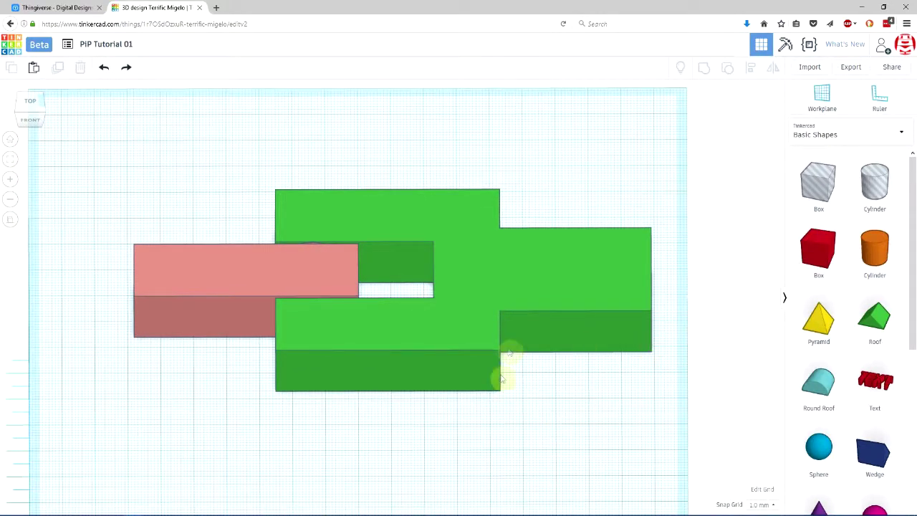
mouse_move(504, 418)
right_mouse_down()
mouse_move(616, 420)
mouse_move(495, 426)
mouse_move(500, 432)
right_mouse_up()
left_click(379, 413)
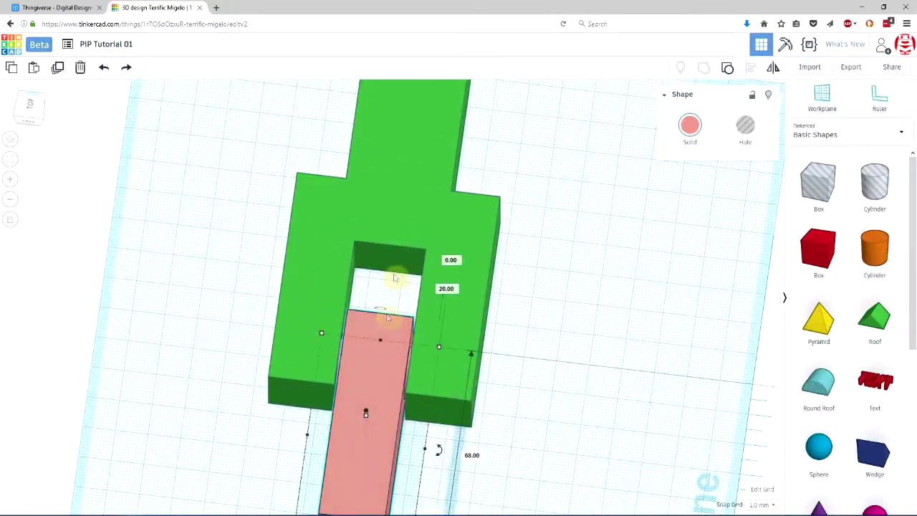
right_click_drag(393, 258, 532, 337)
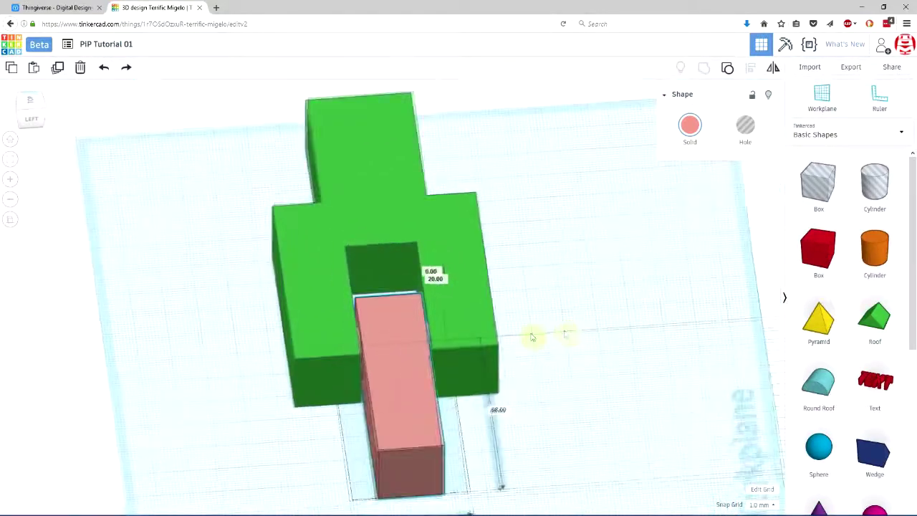
left_click(535, 330)
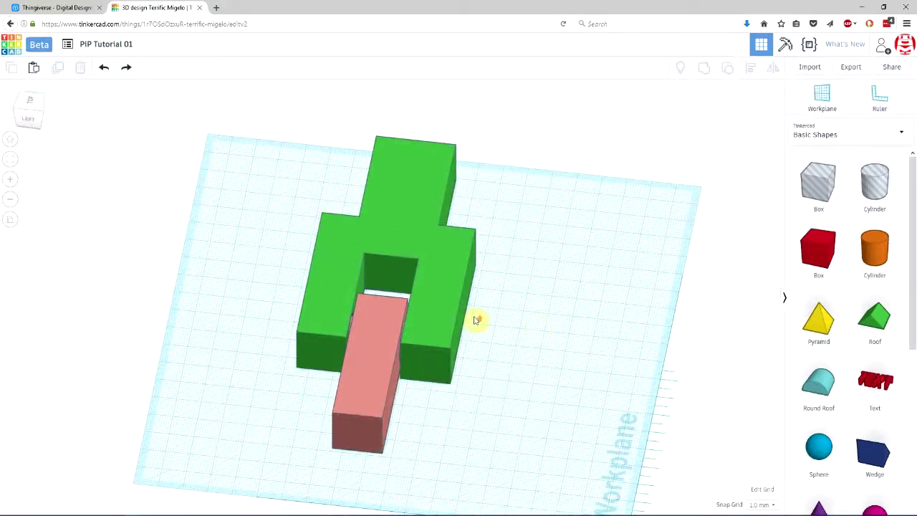
mouse_move(476, 320)
right_mouse_down()
mouse_move(293, 334)
mouse_move(337, 429)
mouse_move(332, 463)
mouse_move(326, 391)
right_mouse_up()
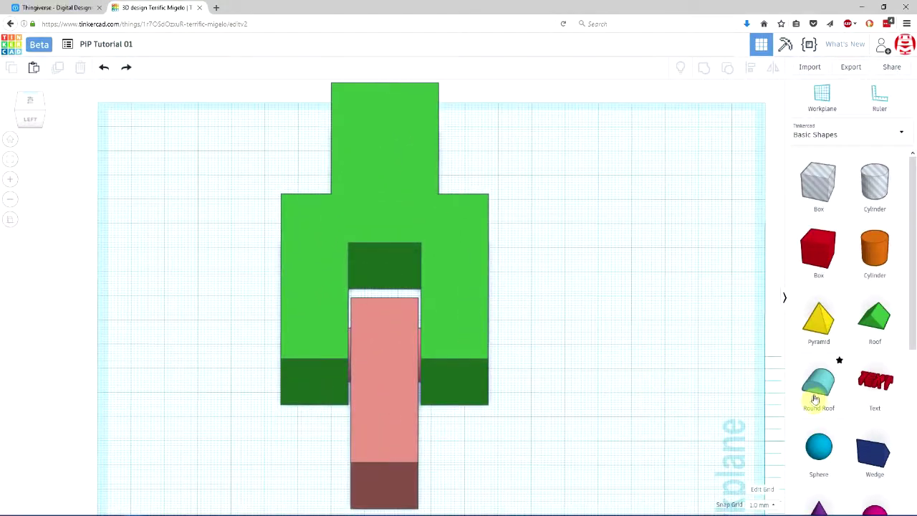
left_click_drag(815, 398, 589, 310)
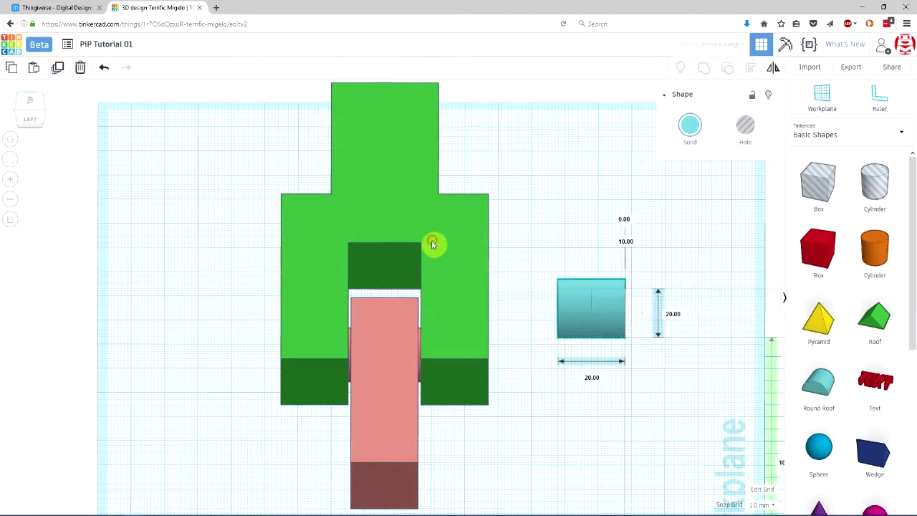
Move the green arm aside and rotate the cyan half-cylinder about its axis
left_click_drag(432, 244, 164, 236)
mouse_move(465, 206)
right_mouse_down()
mouse_move(2, 228)
mouse_move(4, 422)
right_mouse_up()
left_click(178, 358)
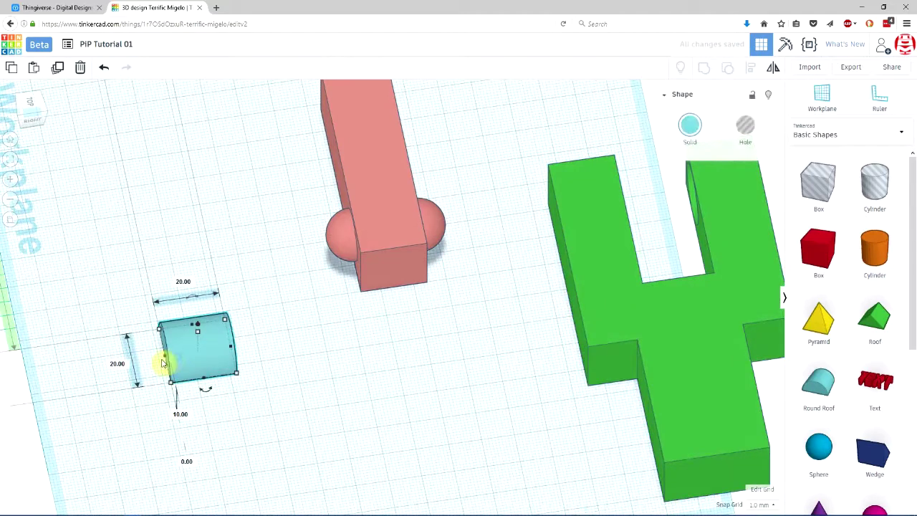
mouse_move(204, 397)
left_mouse_down()
mouse_move(244, 377)
mouse_move(240, 346)
mouse_move(379, 327)
mouse_move(391, 365)
left_mouse_up()
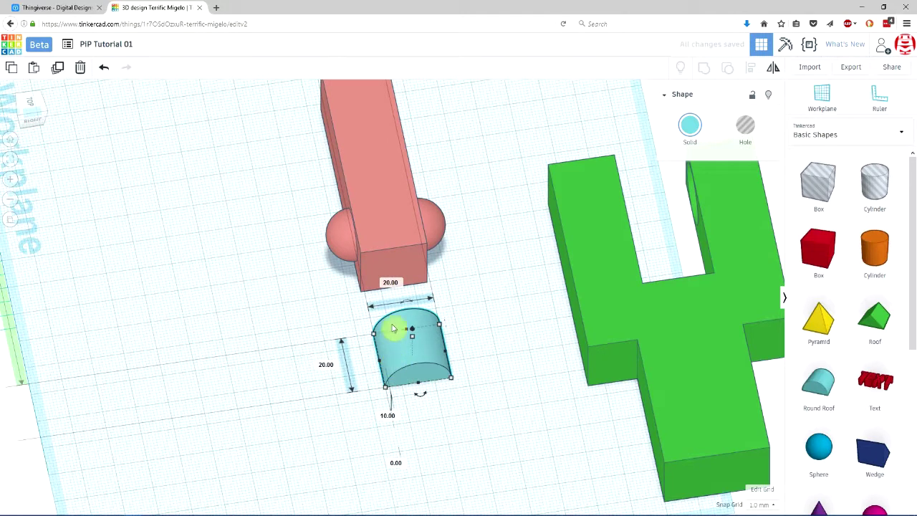
Seat the half-cylinder flush on the salmon bar's end face using a workplane
left_click(395, 266)
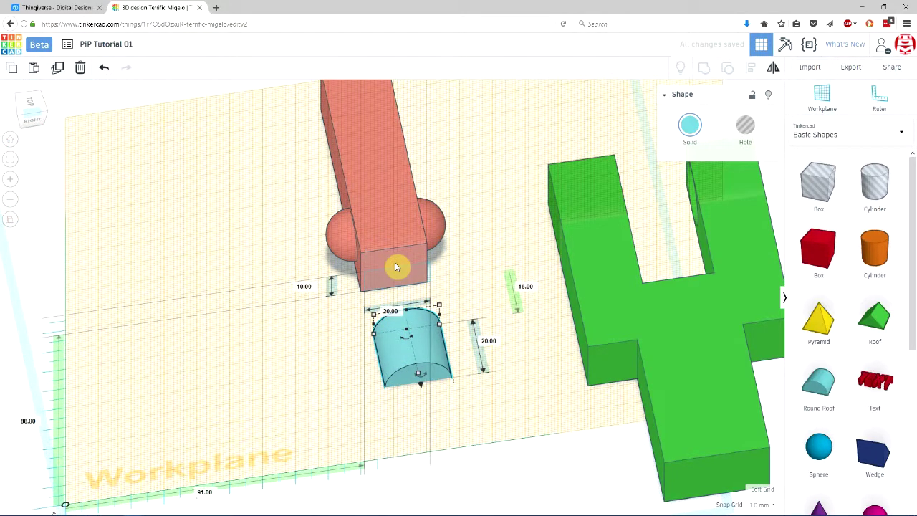
left_click_drag(394, 267, 389, 265)
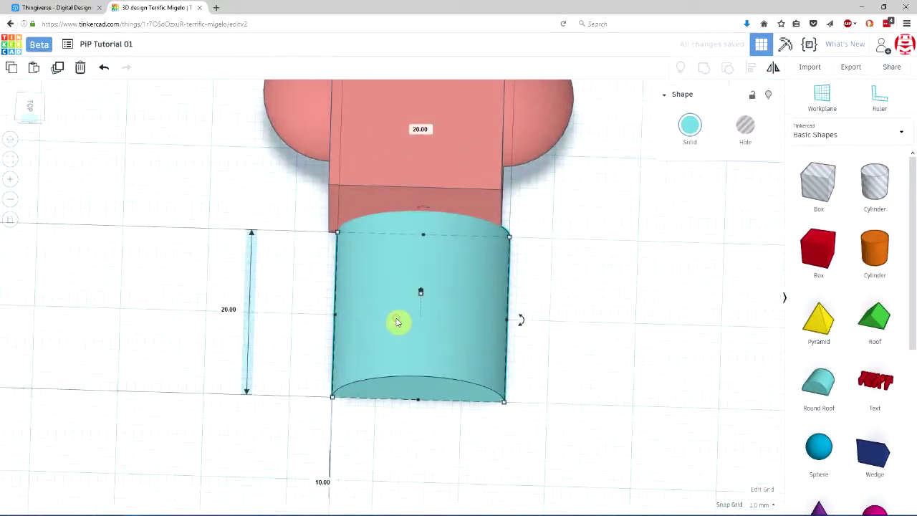
left_click(88, 307)
right_click_drag(244, 307, 335, 323)
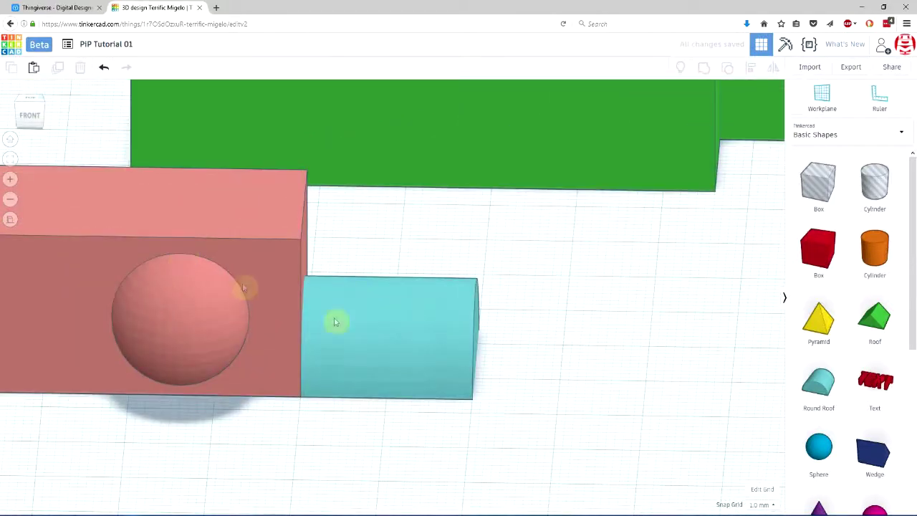
left_click(359, 327)
left_click(689, 126)
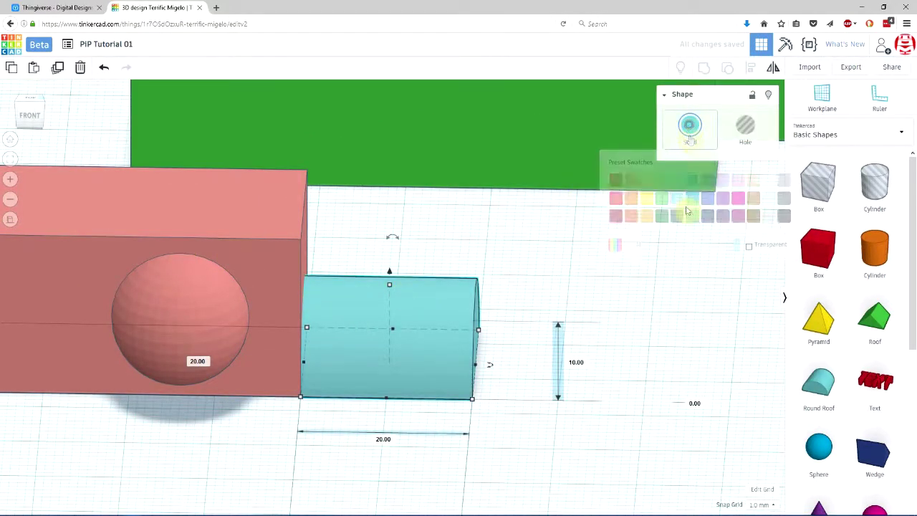
Colour the half-cylinder salmon to match the bar
left_click(617, 180)
left_click(667, 365)
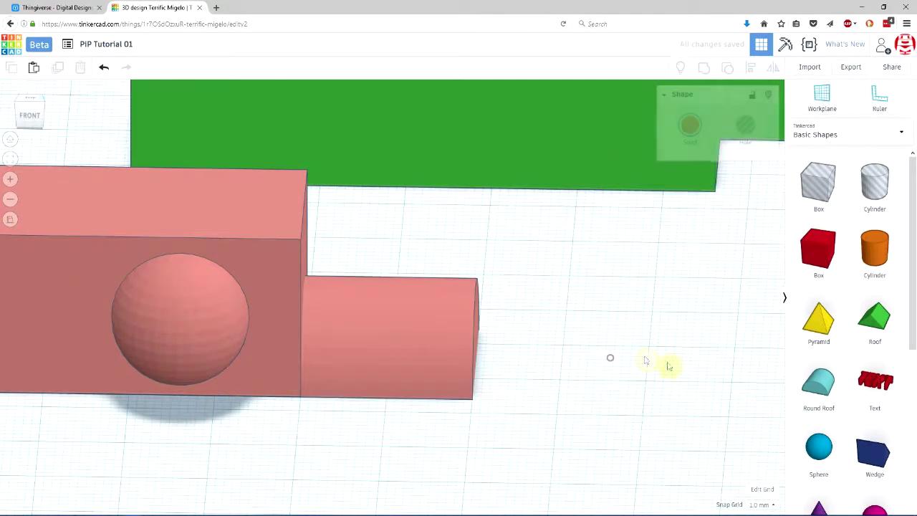
mouse_move(667, 364)
right_mouse_down()
mouse_move(531, 368)
mouse_move(201, 409)
mouse_move(325, 412)
right_mouse_up()
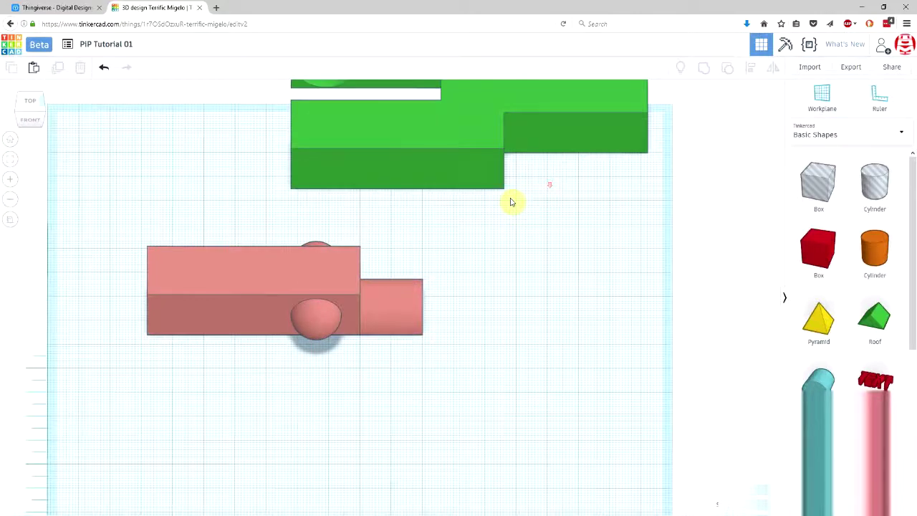
Move the green arm back over the salmon bar and make it transparent
left_click(467, 137)
key("shift+Down")
key("shift+Down")
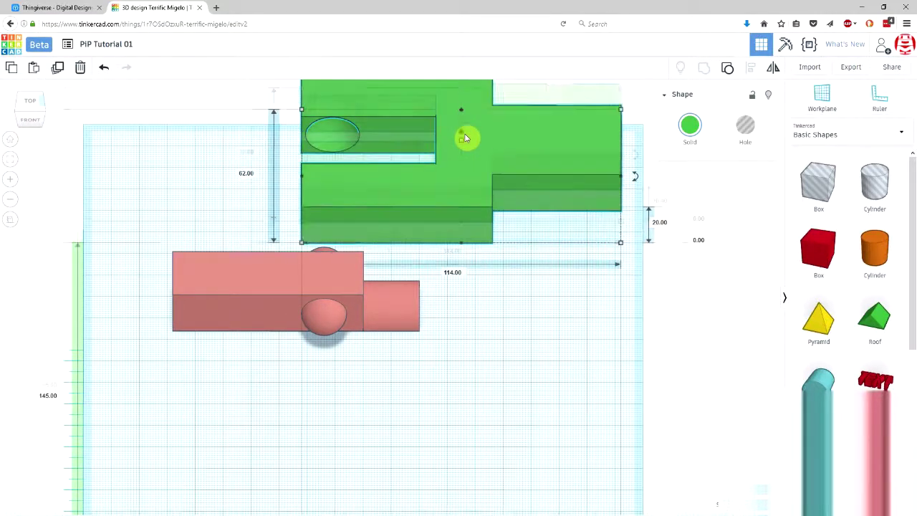
key("shift+Down")
key("shift+Down")
key("shift+Down")
key("shift+Down")
key("shift+Down")
key("shift+Down")
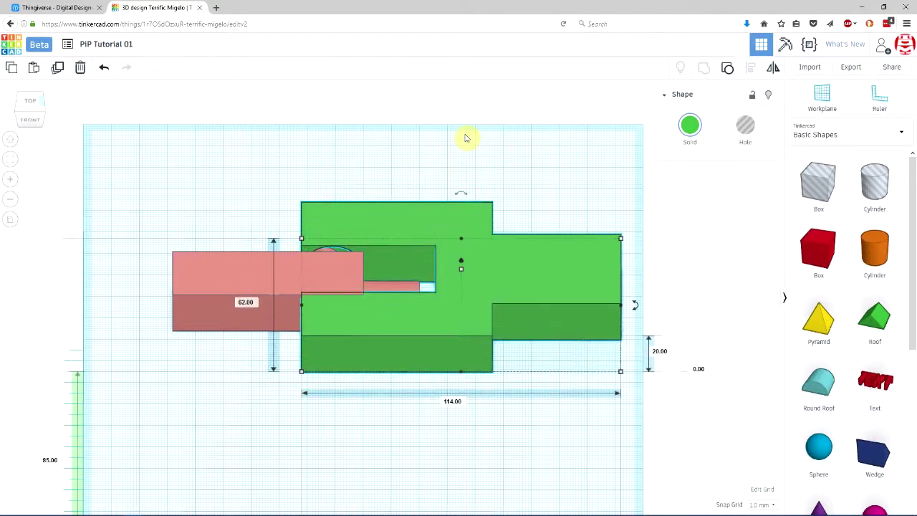
left_click(690, 128)
left_click(748, 247)
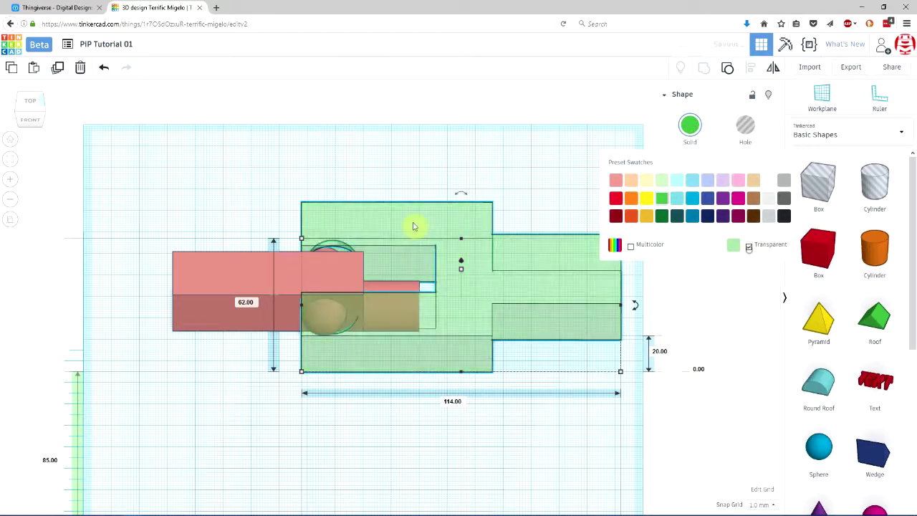
Nudge the green arm left and down in top view to align with the salmon bone
left_click(30, 98)
scroll(204, 283, "up", 5)
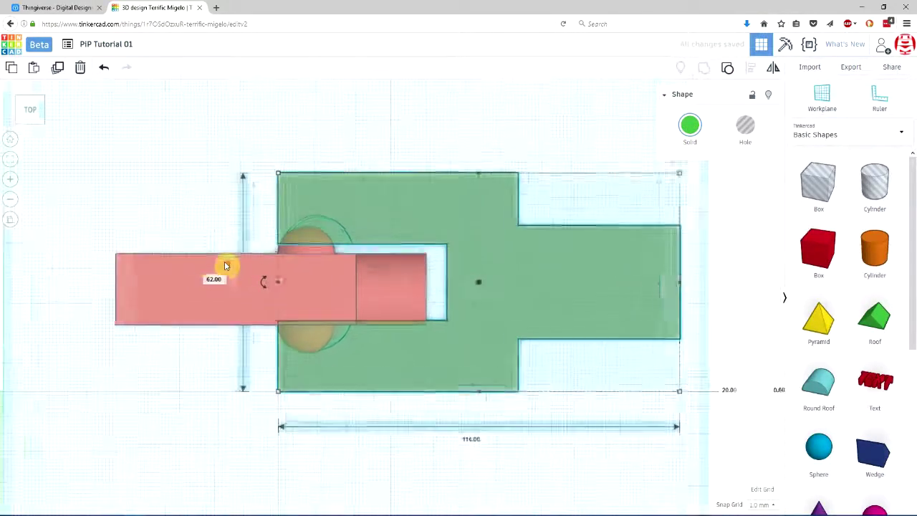
key("Left")
key("Left")
key("Down")
key("Down")
key("Down")
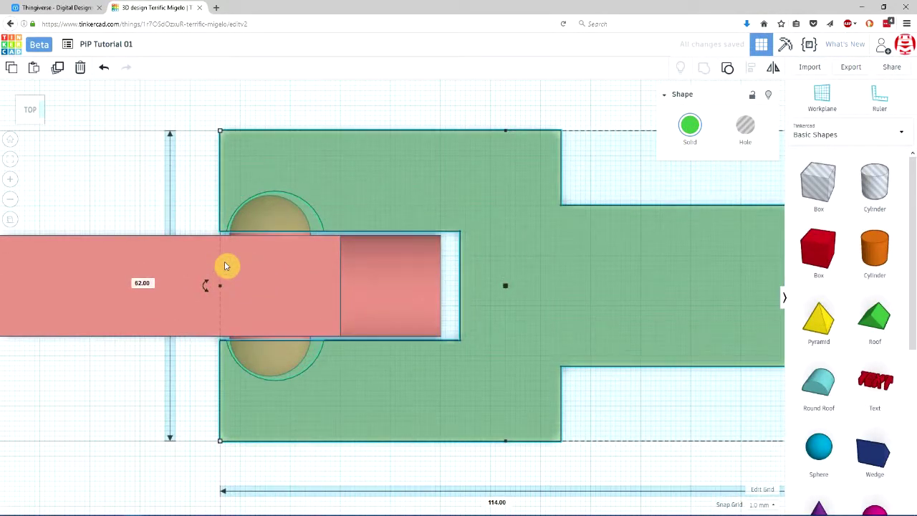
key("Left")
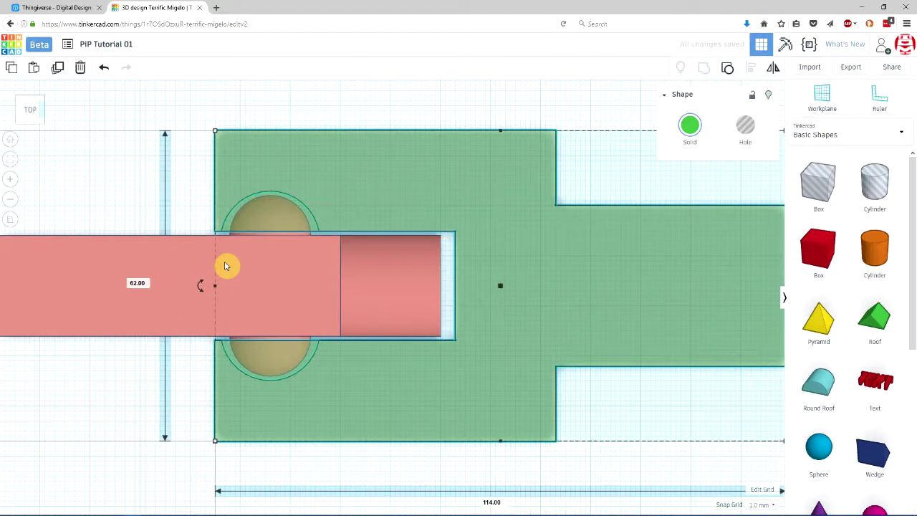
left_click(383, 292)
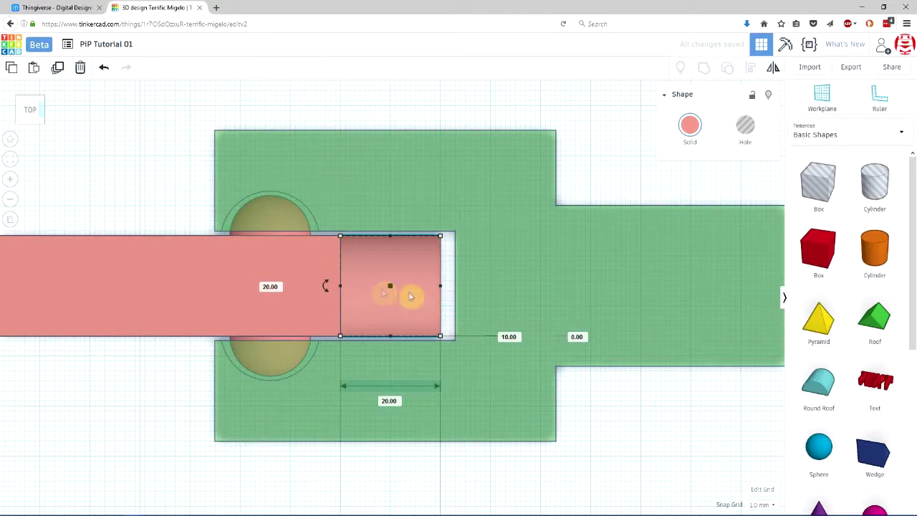
Stretch the small salmon end box to 40 mm long and recolour it green
left_click_drag(441, 290, 532, 297)
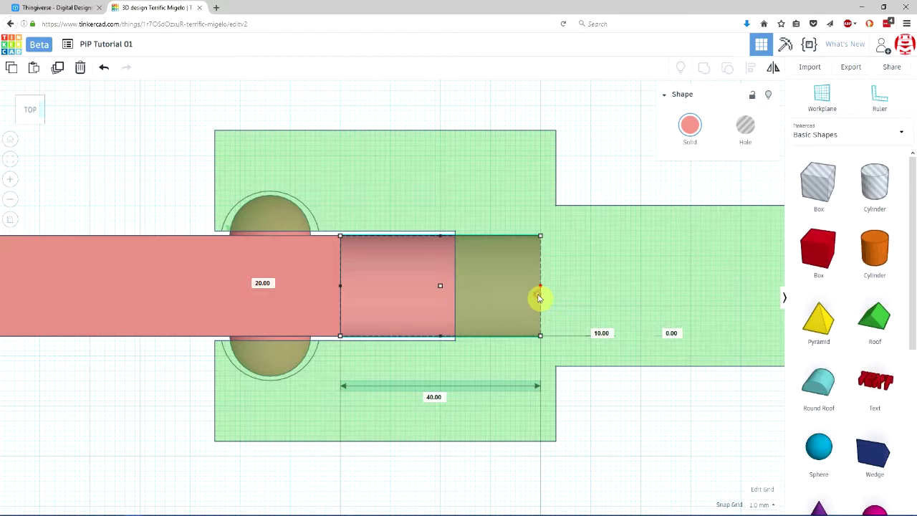
mouse_move(637, 450)
right_mouse_down()
mouse_move(624, 363)
mouse_move(638, 399)
mouse_move(638, 451)
right_mouse_up()
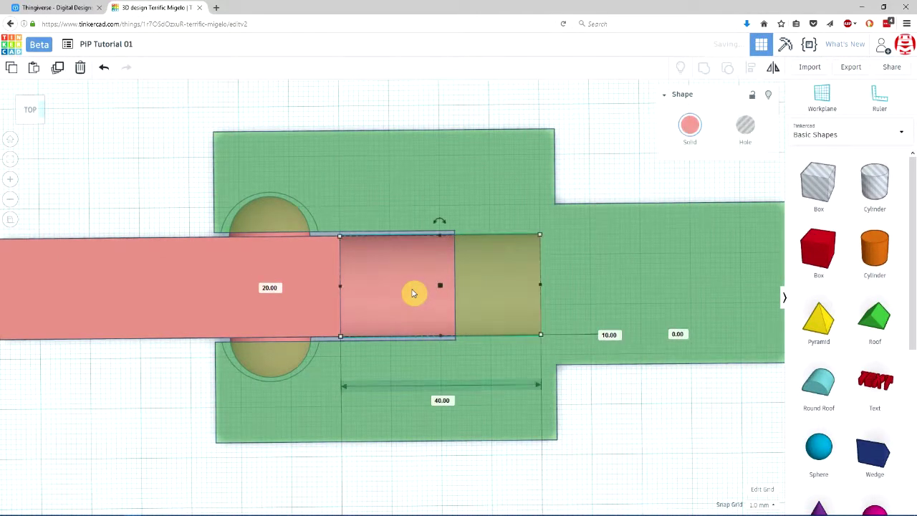
left_click(688, 129)
Shift-scale the half-cylinder uniformly to 22 × 44 × 11 mm and check its height
left_click(662, 199)
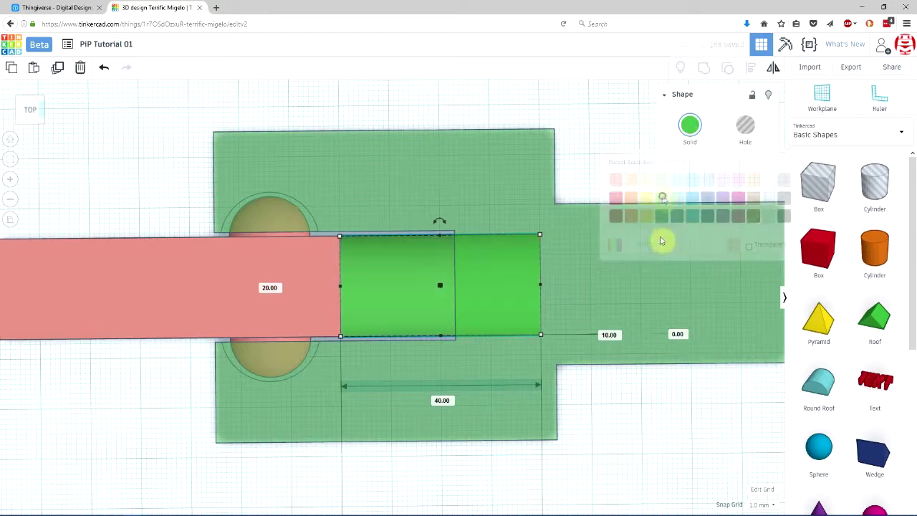
mouse_move(661, 239)
right_mouse_down()
mouse_move(594, 426)
mouse_move(433, 348)
mouse_move(437, 366)
right_mouse_up()
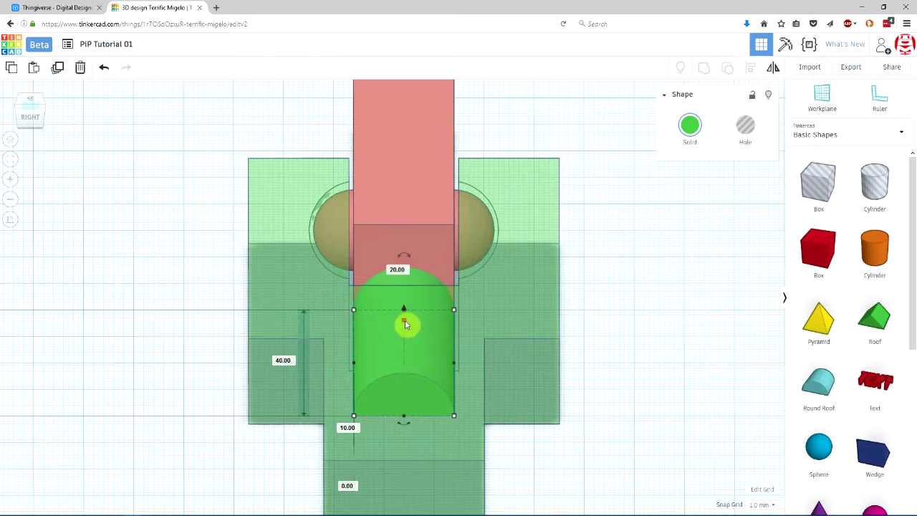
mouse_move(457, 385)
right_mouse_down()
mouse_move(415, 382)
mouse_move(403, 409)
mouse_move(418, 415)
right_mouse_up()
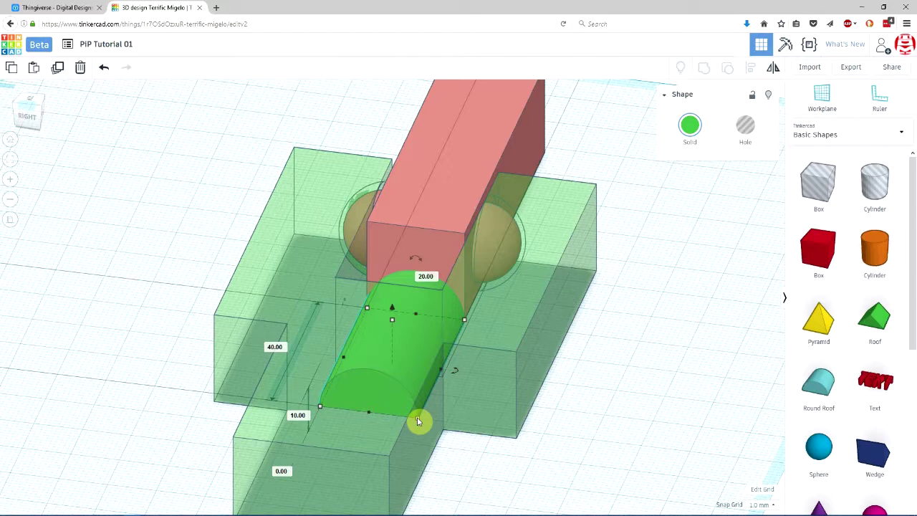
left_click(417, 421)
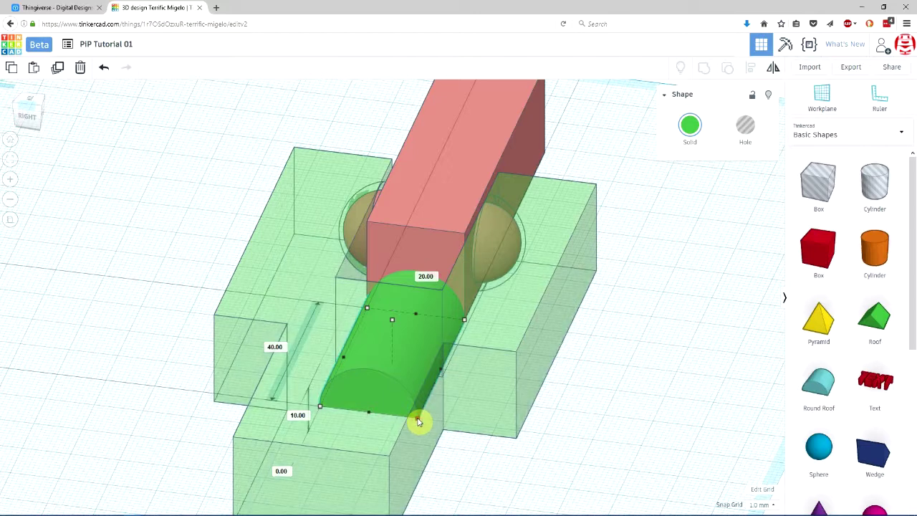
left_click_drag(418, 421, 421, 423, "shift")
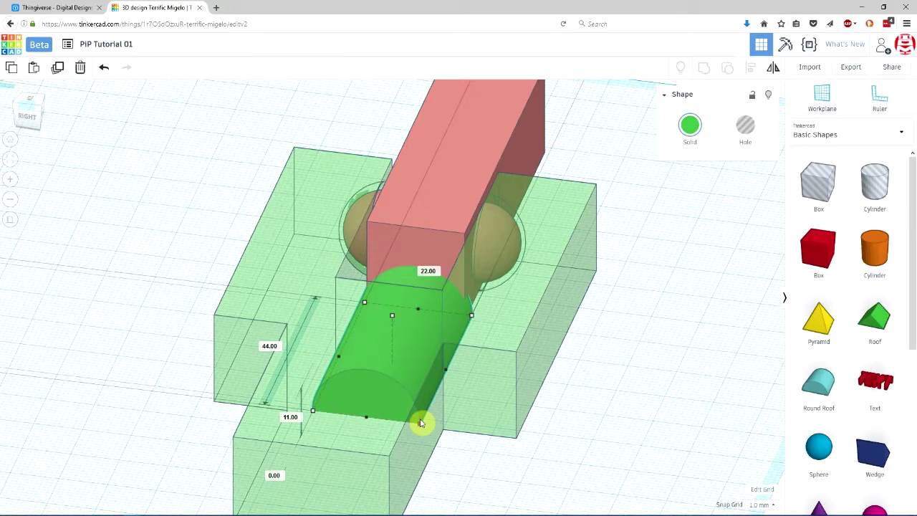
key("f")
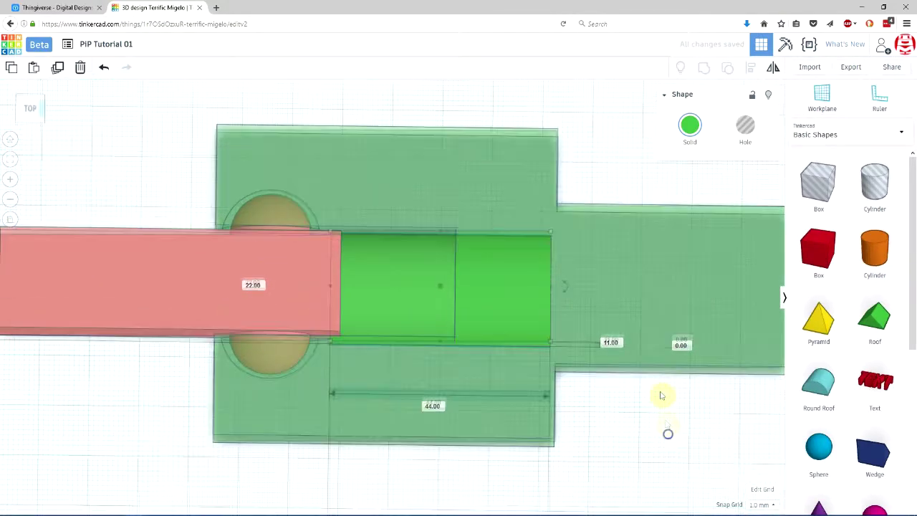
right_click_drag(666, 434, 654, 372)
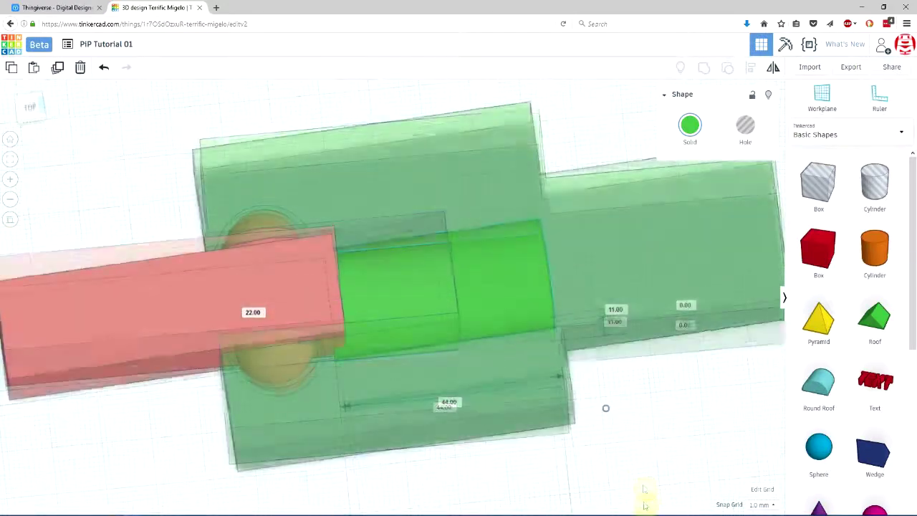
mouse_move(615, 410)
right_mouse_down()
mouse_move(615, 512)
mouse_move(611, 481)
right_mouse_up()
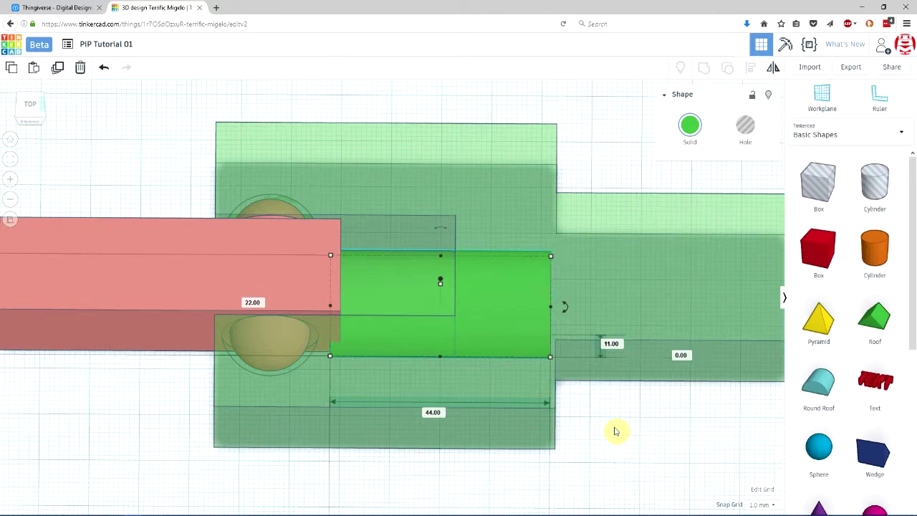
Make the half-cylinder a hole, group it with the green arm, and make the arm solid
key("h")
left_click(494, 176, "shift")
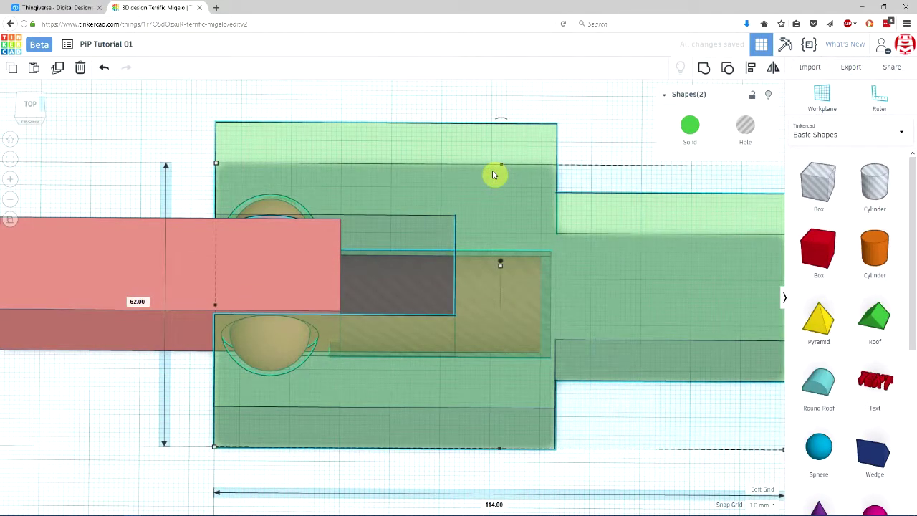
key("ctrl+g")
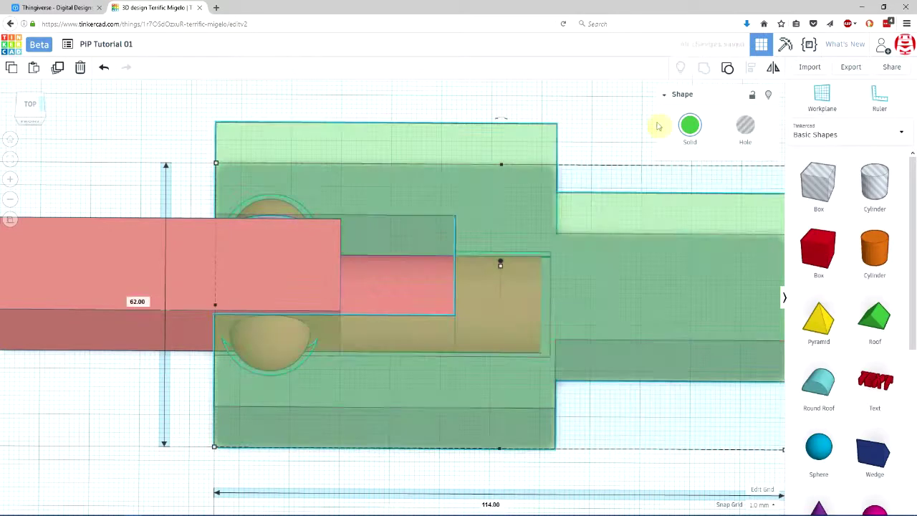
left_click(689, 127)
left_click(747, 247)
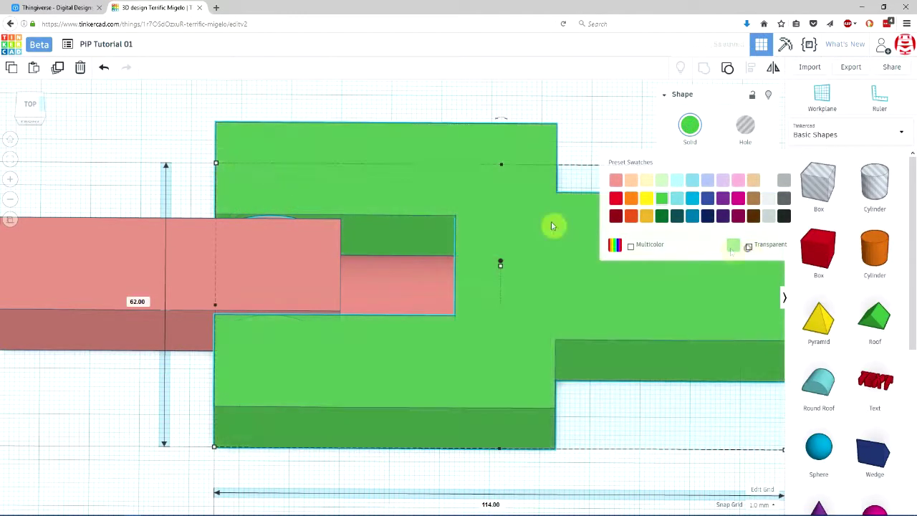
Pull the salmon bone out of the fork to inspect the rounded cutout
mouse_move(109, 116)
right_mouse_down()
mouse_move(313, 172)
mouse_move(385, 157)
mouse_move(332, 109)
mouse_move(319, 84)
mouse_move(319, 94)
right_mouse_up()
left_click_drag(368, 317, 641, 356)
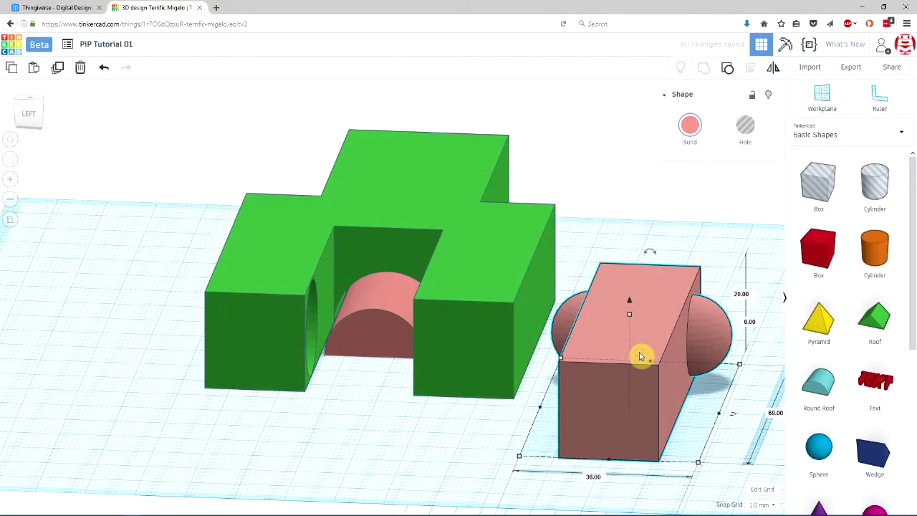
mouse_move(599, 331)
right_mouse_down()
mouse_move(321, 405)
mouse_move(374, 334)
mouse_move(379, 430)
mouse_move(344, 487)
mouse_move(315, 510)
mouse_move(236, 494)
mouse_move(160, 435)
mouse_move(322, 337)
mouse_move(380, 330)
mouse_move(429, 403)
mouse_move(416, 444)
mouse_move(420, 477)
mouse_move(436, 473)
mouse_move(276, 510)
mouse_move(205, 485)
mouse_move(110, 303)
mouse_move(95, 293)
mouse_move(318, 487)
right_mouse_up()
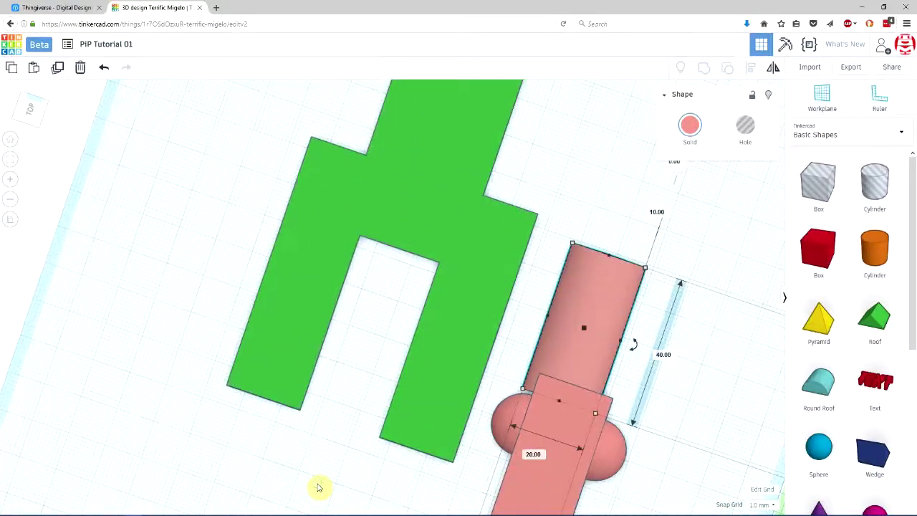
Restore the salmon bone in the slot and group its two pieces into one part
key("ctrl+z")
key("ctrl+z")
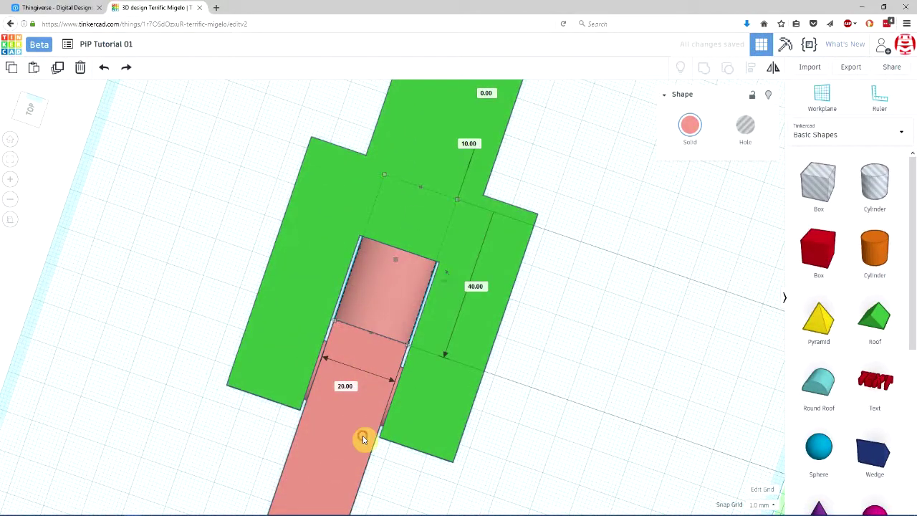
left_click(360, 436, "shift")
right_click_drag(475, 434, 245, 419)
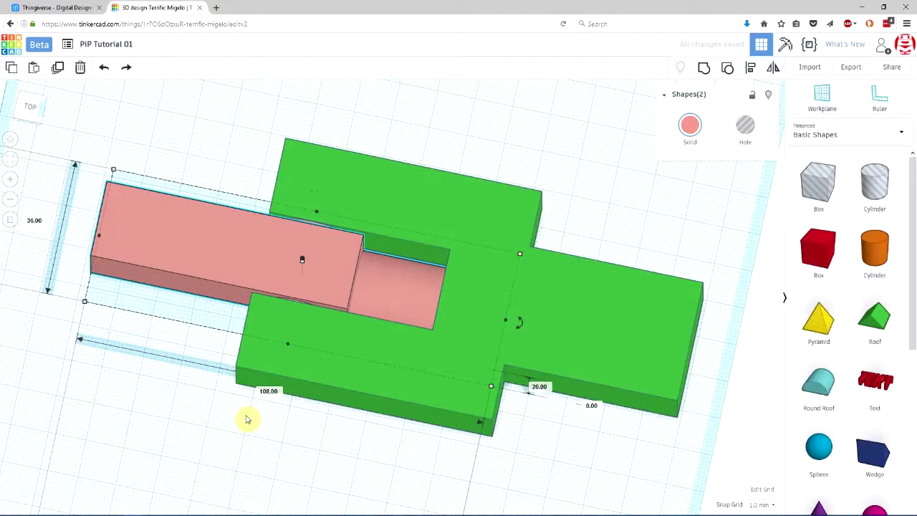
key("ctrl+g")
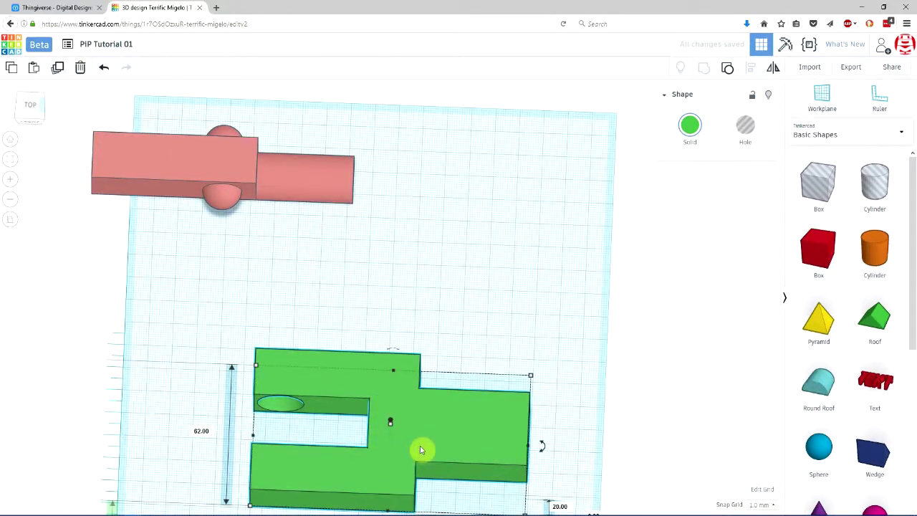
key("ctrl+z")
Test-swing the grouped salmon bone upward at the elbow, then return it flat
right_click_drag(327, 454, 249, 372)
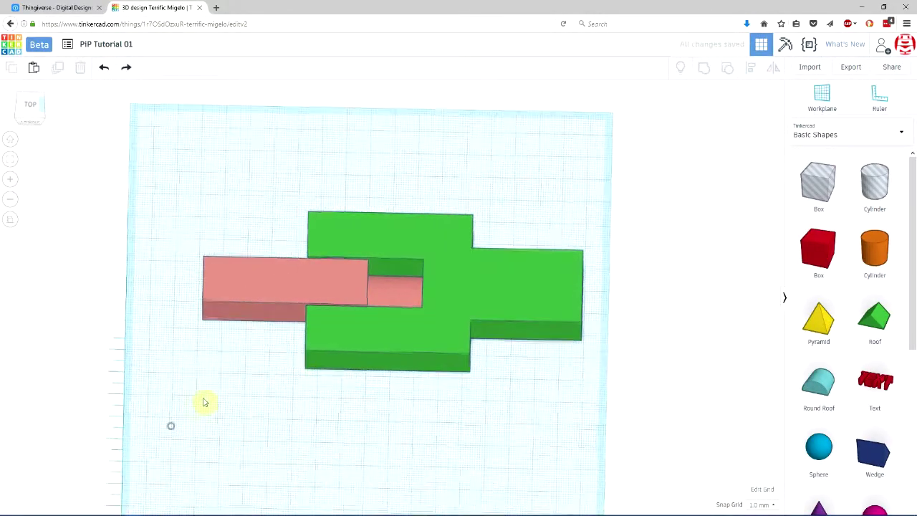
right_click_drag(144, 316, 381, 357)
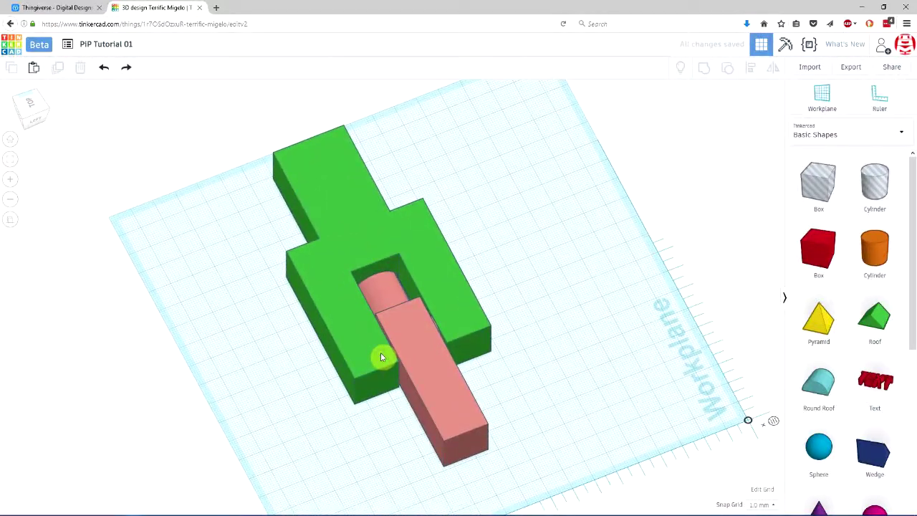
right_click_drag(303, 418, 492, 322)
left_click(494, 322)
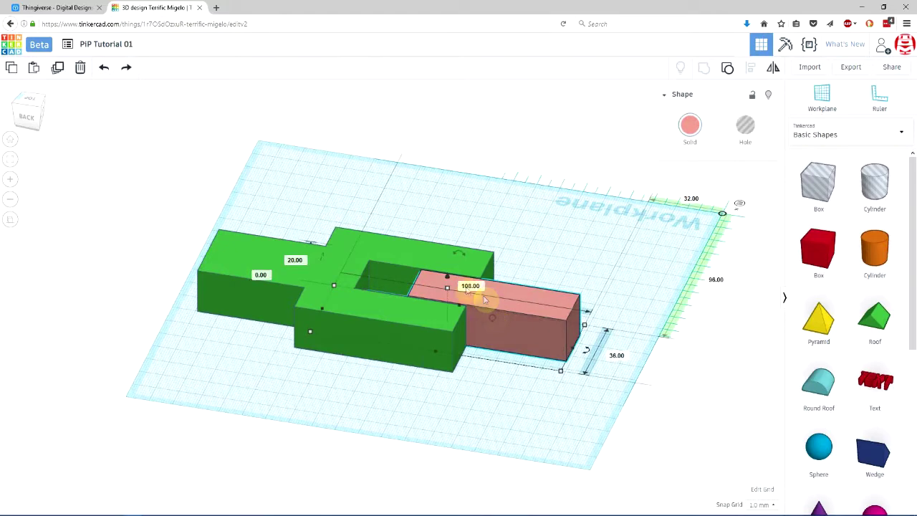
mouse_move(397, 234)
left_mouse_down()
mouse_move(294, 361)
mouse_move(449, 231)
left_mouse_up()
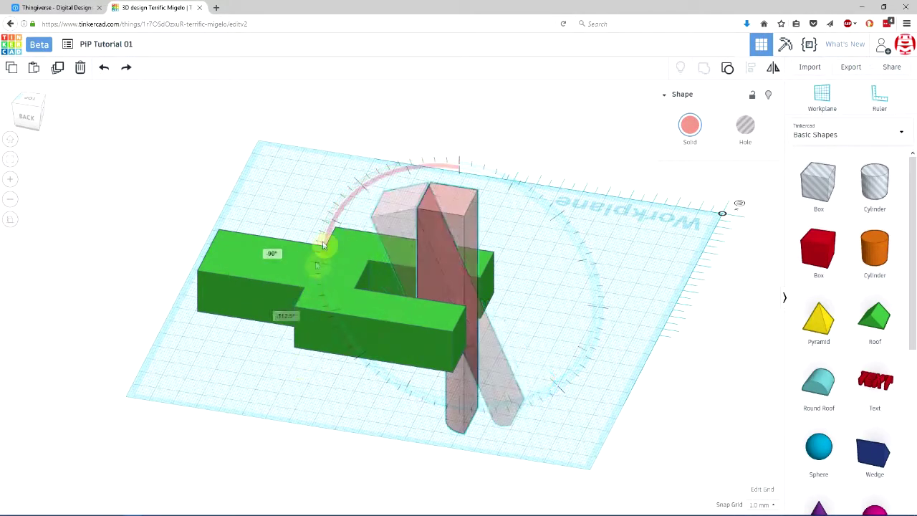
left_click_drag(449, 232, 434, 225)
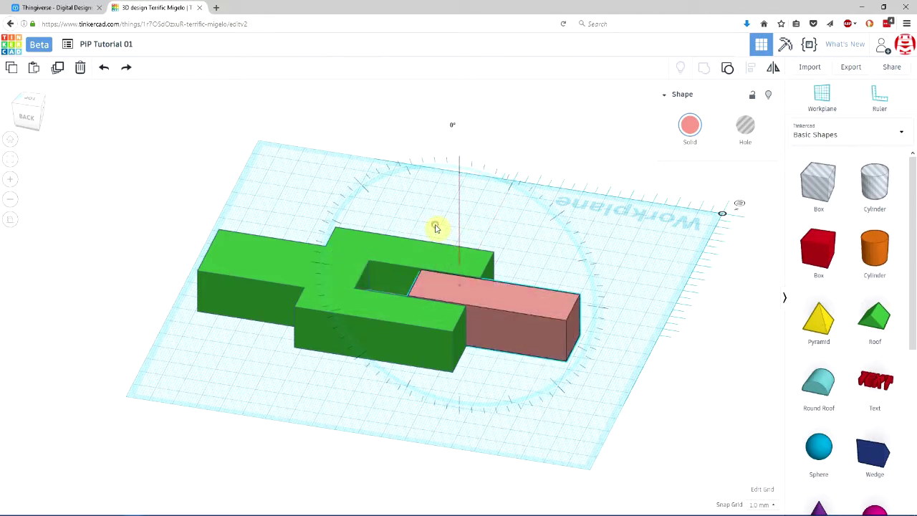
mouse_move(604, 240)
right_mouse_down()
mouse_move(129, 280)
mouse_move(219, 303)
right_mouse_up()
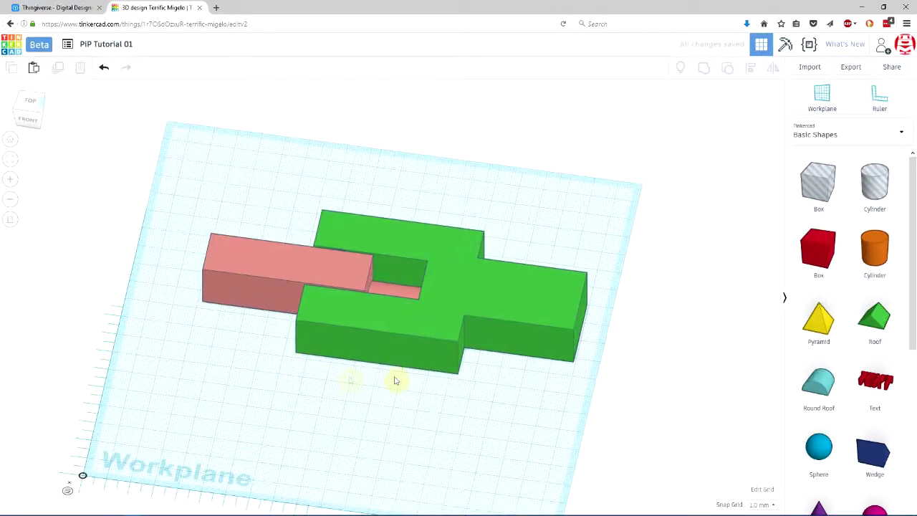
middle_click_drag(421, 384, 358, 400)
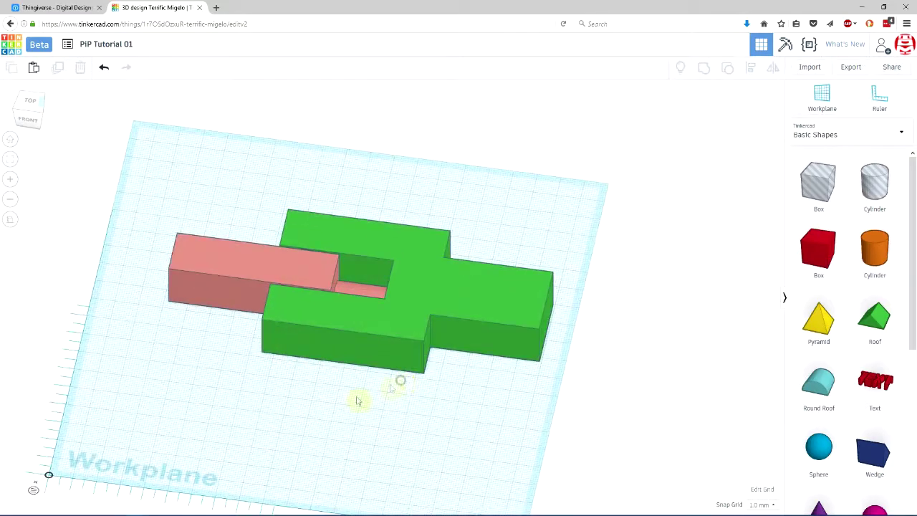
mouse_move(231, 393)
right_mouse_down()
mouse_move(425, 352)
mouse_move(348, 368)
mouse_move(481, 361)
right_mouse_up()
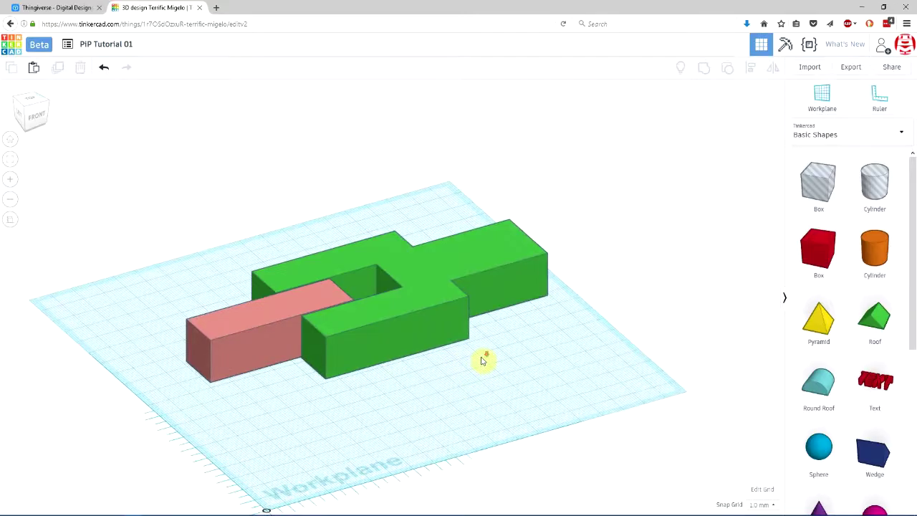